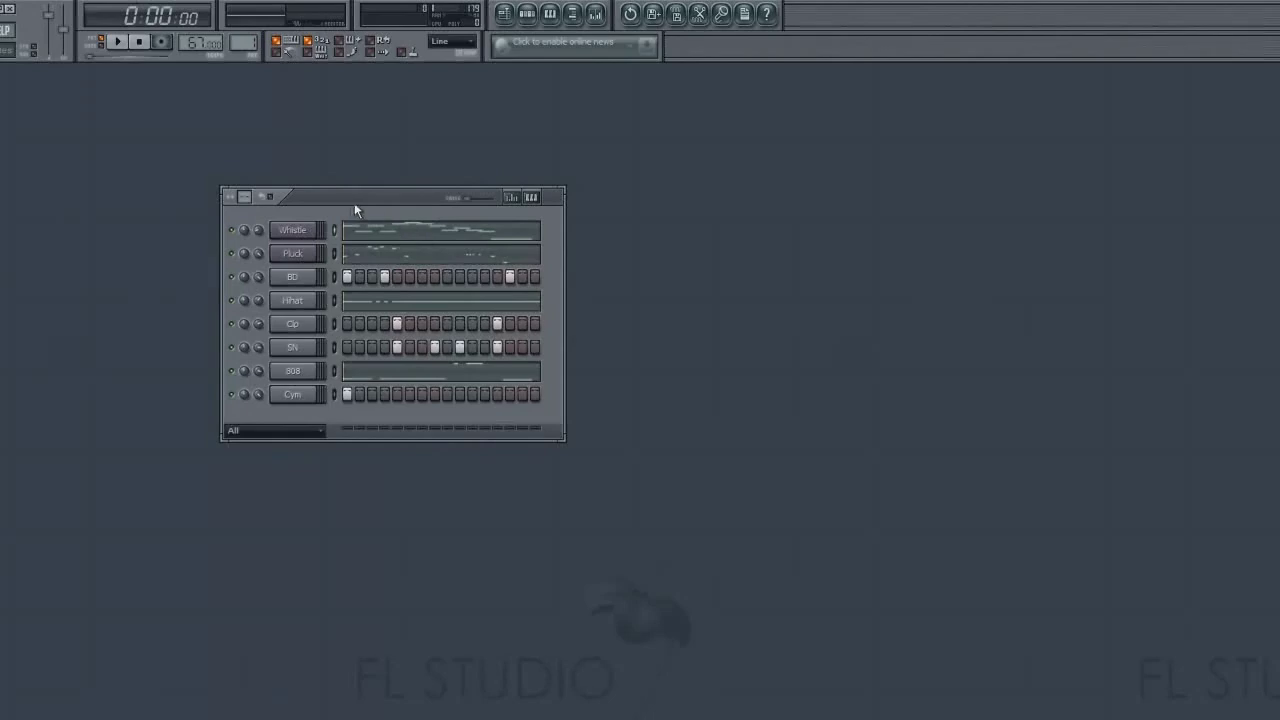
- Play back the beat, reposition the channel rack and check the Pluck channel's settings
key("space")
left_click_drag(371, 206, 363, 251)
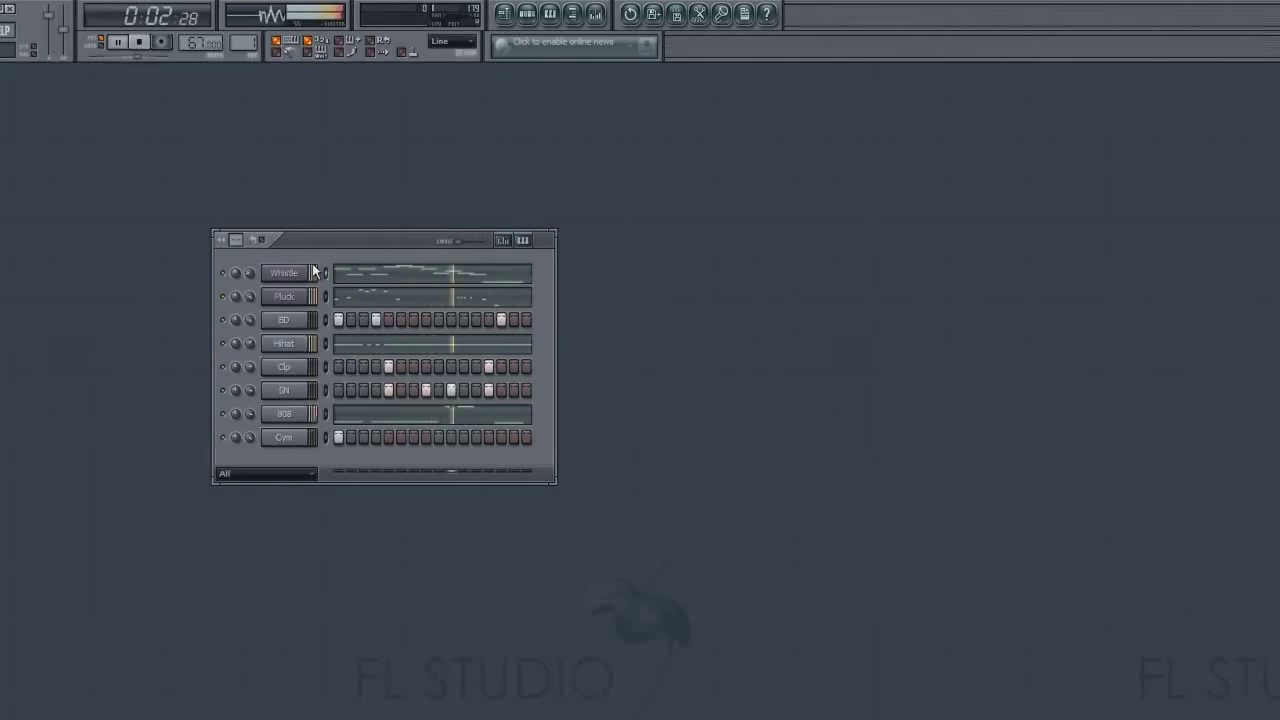
key("space")
left_click(299, 299)
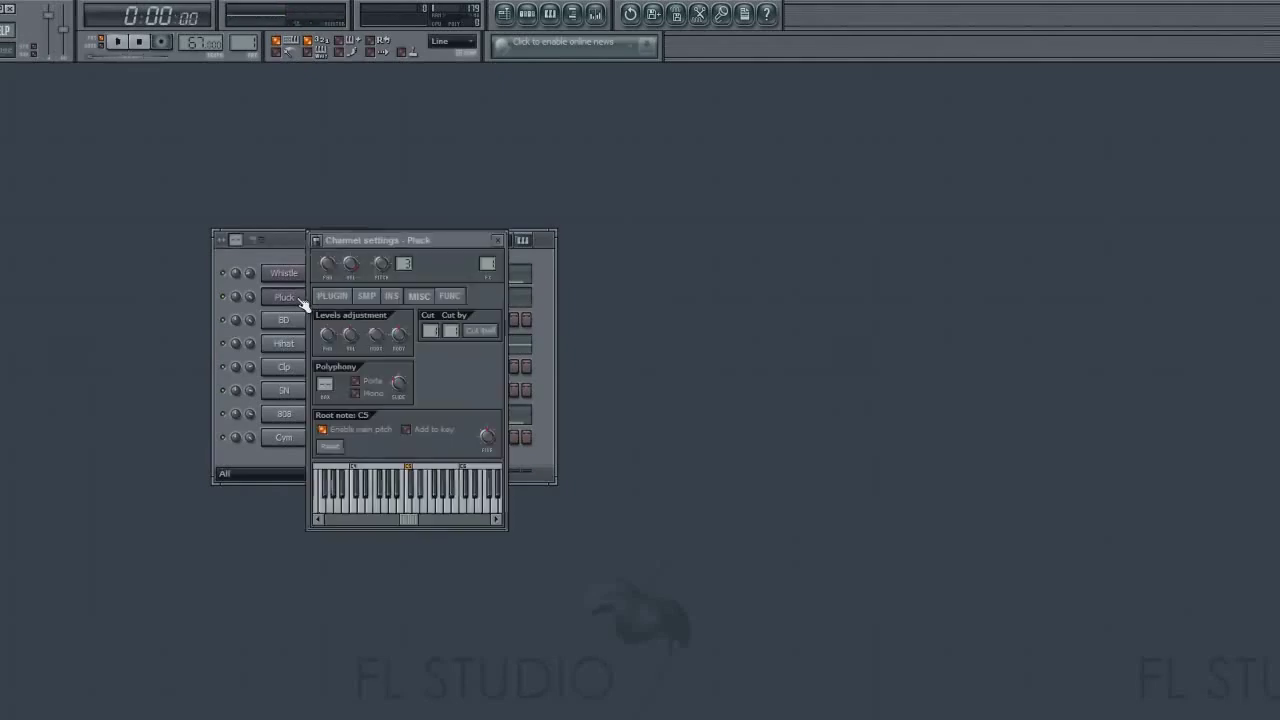
left_click(494, 241)
left_click_drag(416, 242, 460, 212)
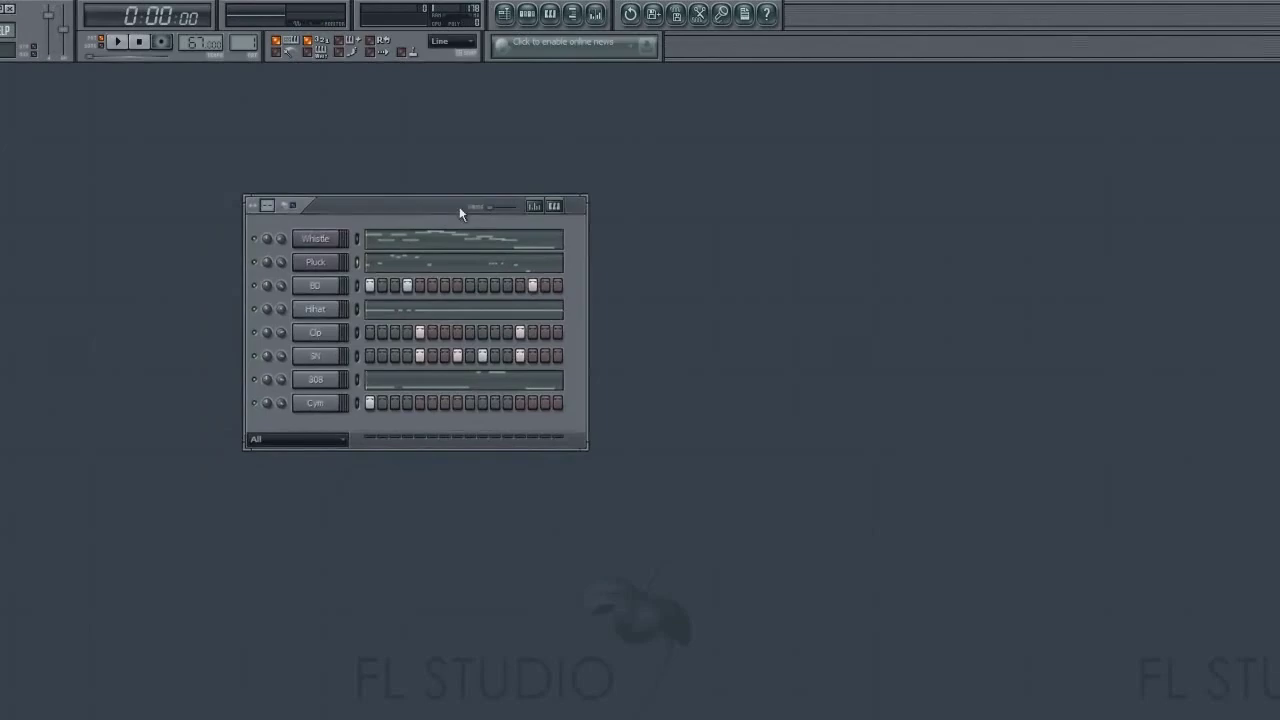
- Open the mixer and place it beside the channel rack, checking the BD channel's settings
left_click(595, 12)
left_click_drag(813, 100, 749, 196)
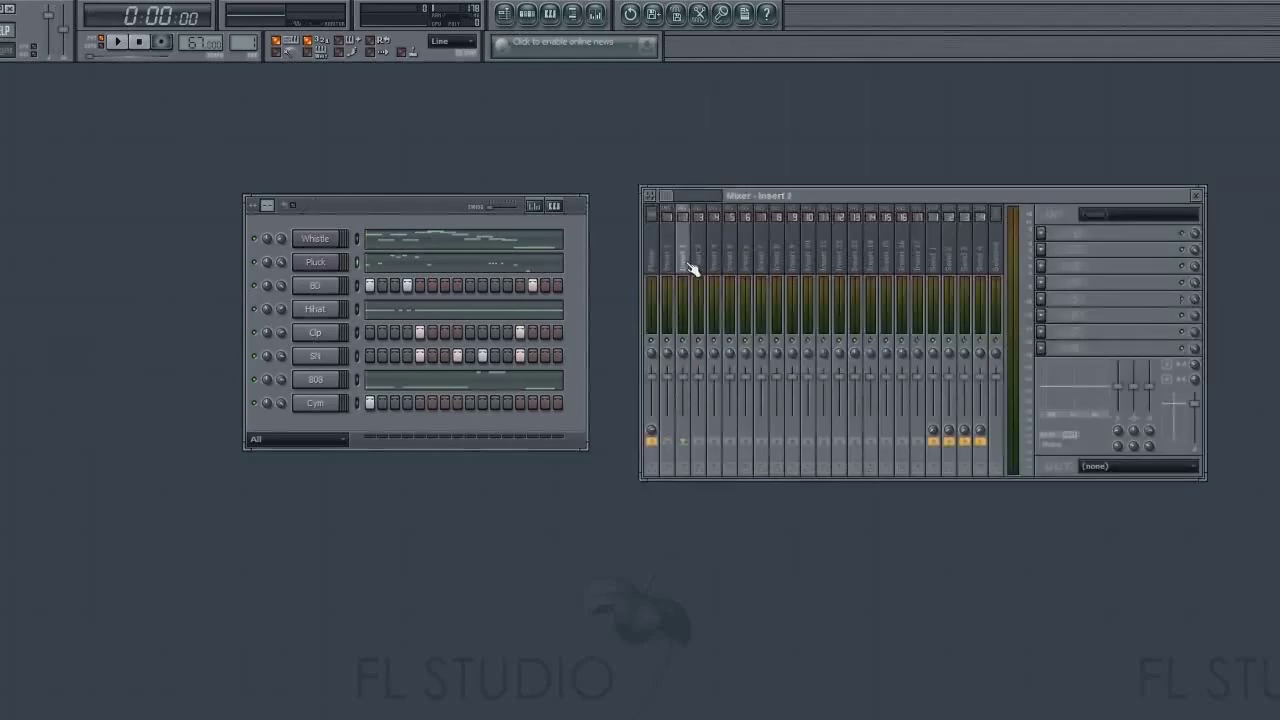
left_click(327, 284)
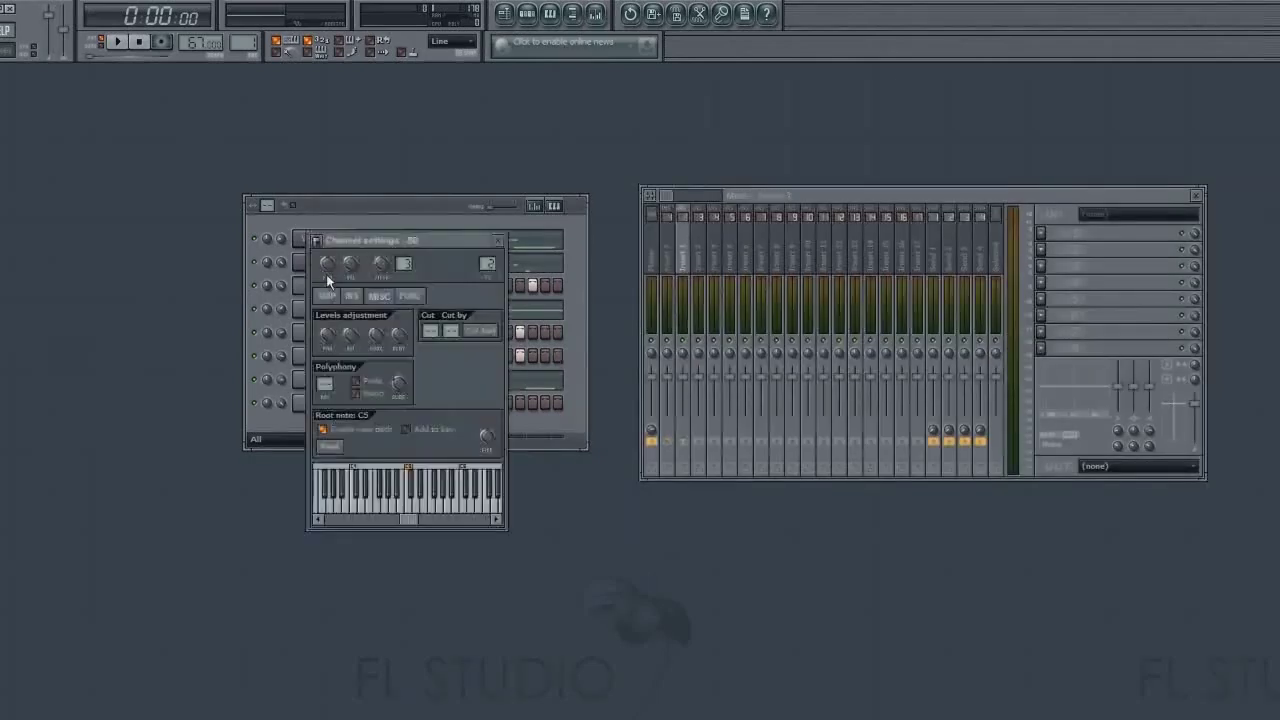
left_click(491, 240)
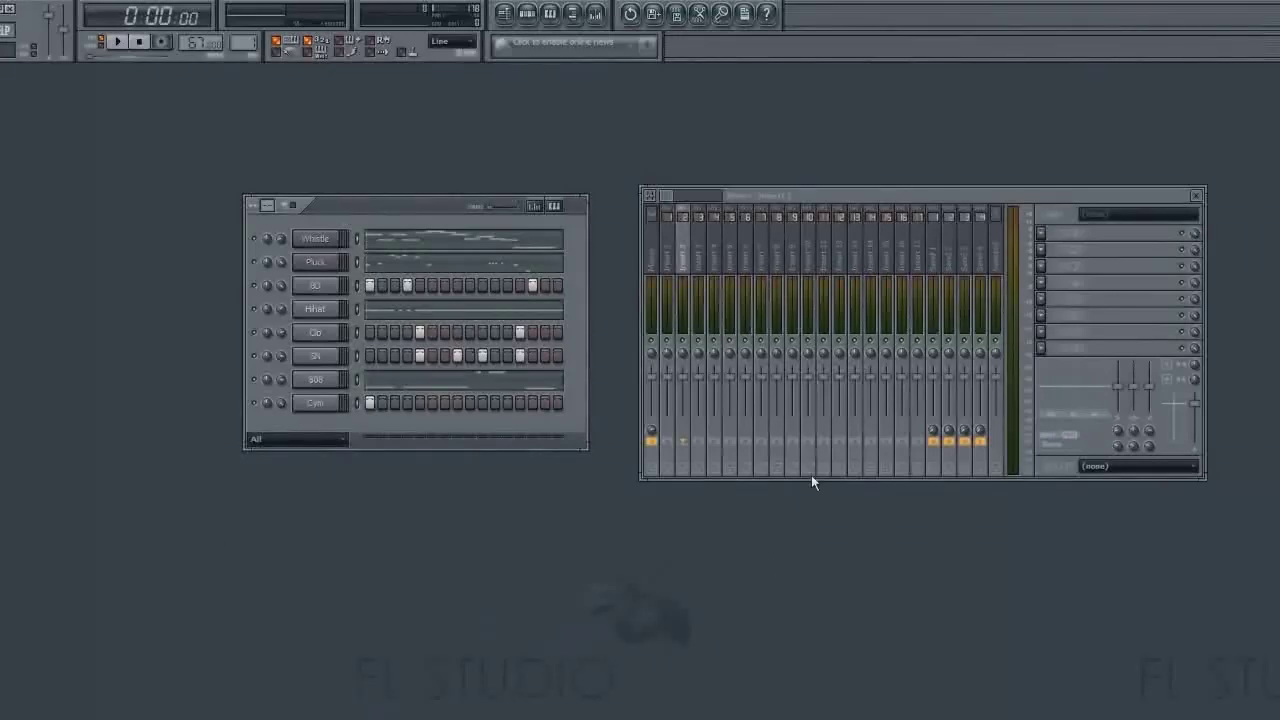
- Link the selected channels to mixer tracks starting from Insert 1
left_click(672, 262)
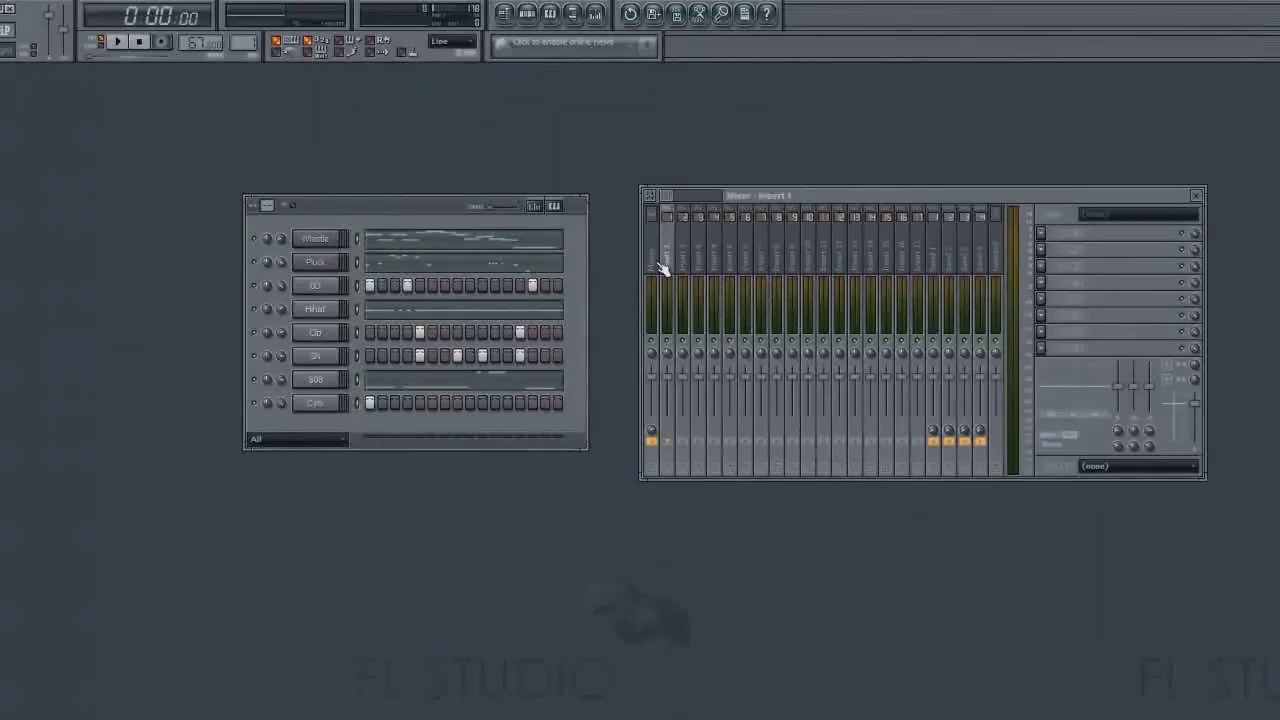
right_click(668, 269)
mouse_move(785, 344)
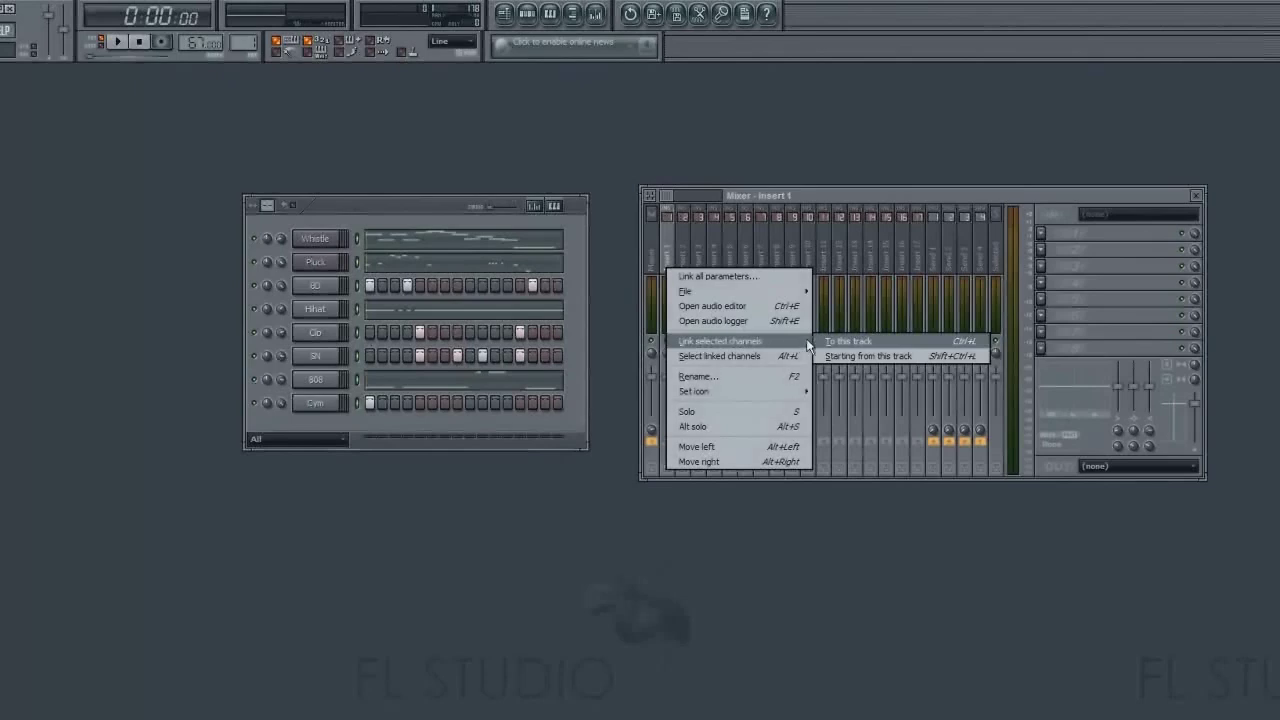
left_click(851, 356)
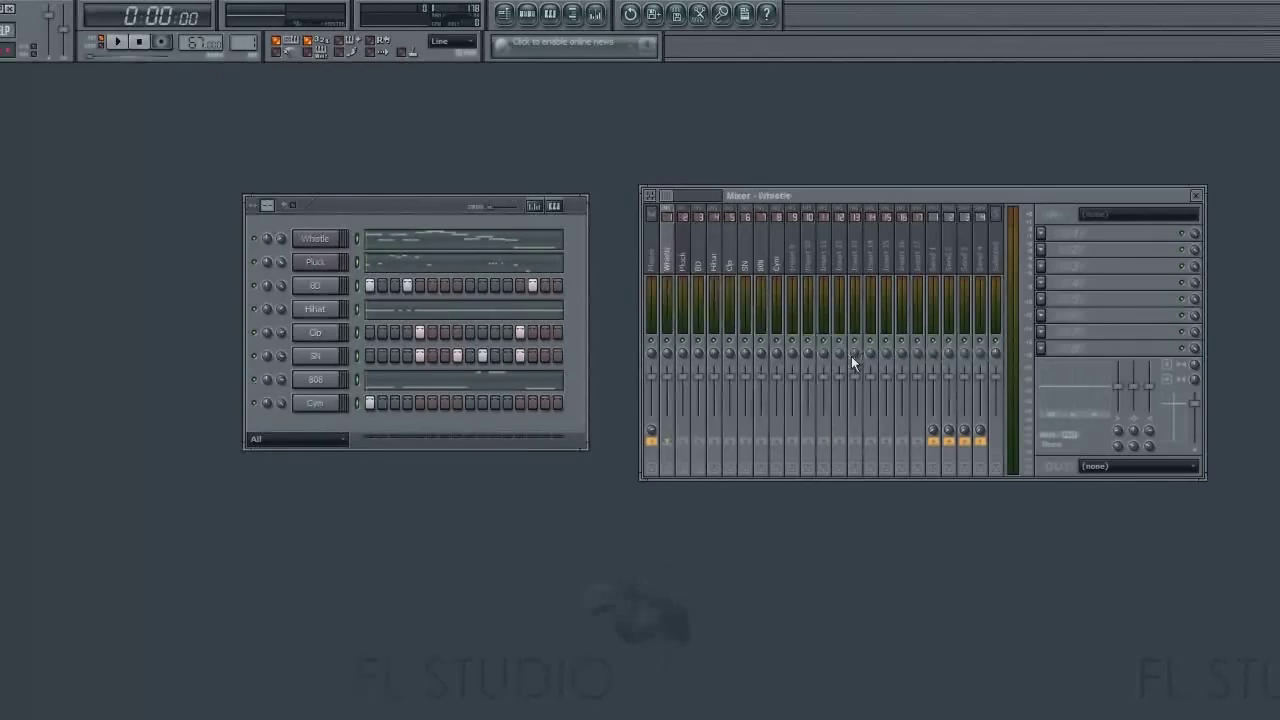
- Play the beat to check the signal on the linked mixer tracks
key("space")
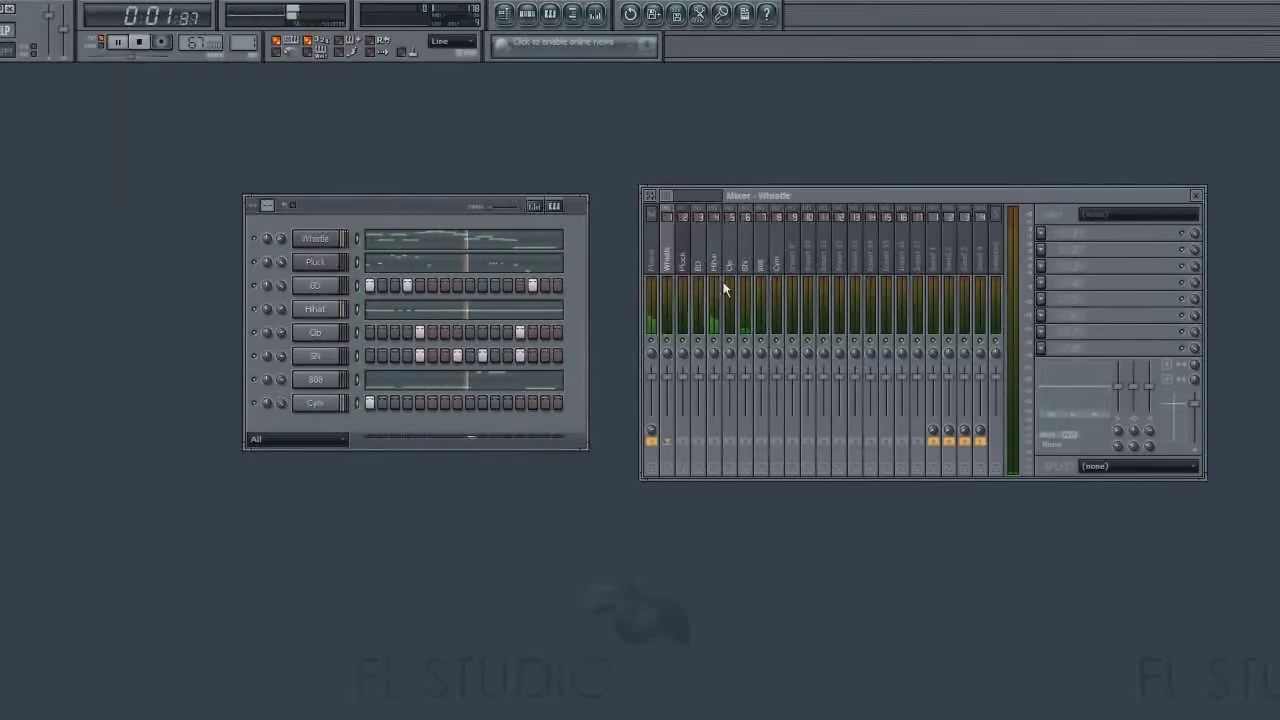
key("space")
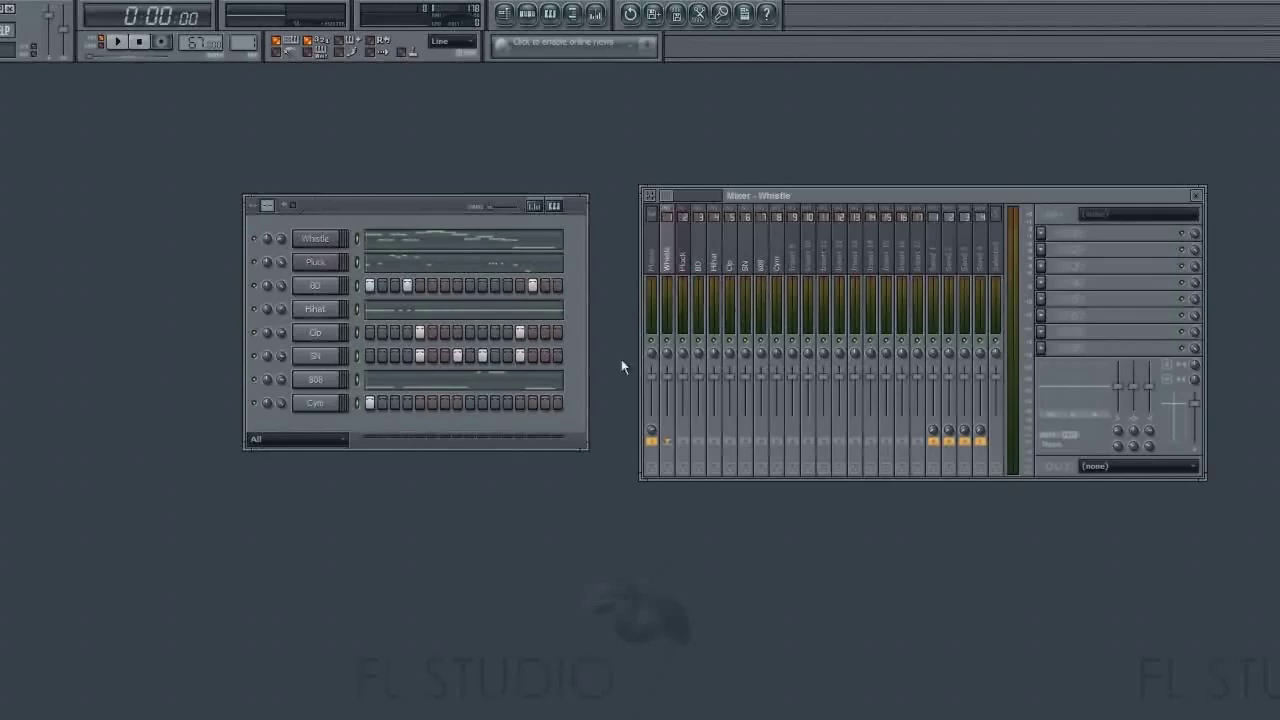
key("space")
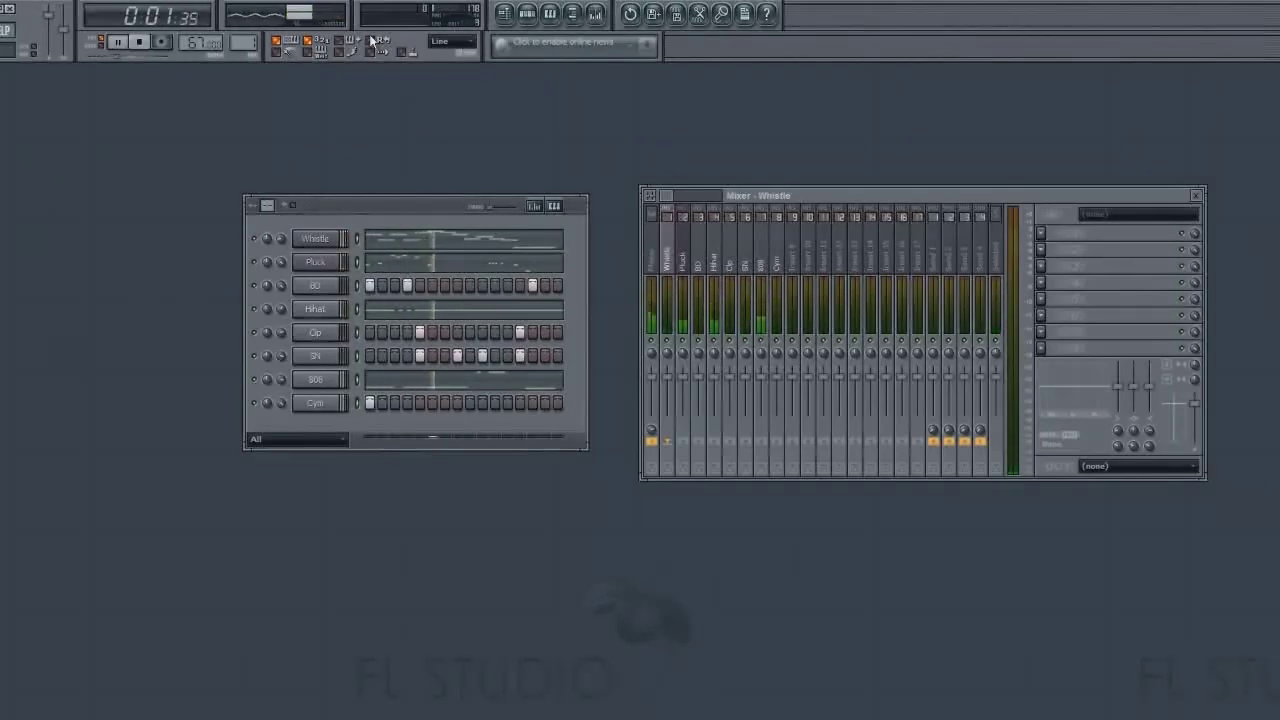
- Rearrange the workspace with the mixer in front of the channel rack, and stop playback
left_click_drag(806, 207, 422, 451)
left_click_drag(476, 205, 781, 132)
left_click_drag(481, 445, 421, 176)
key("space")
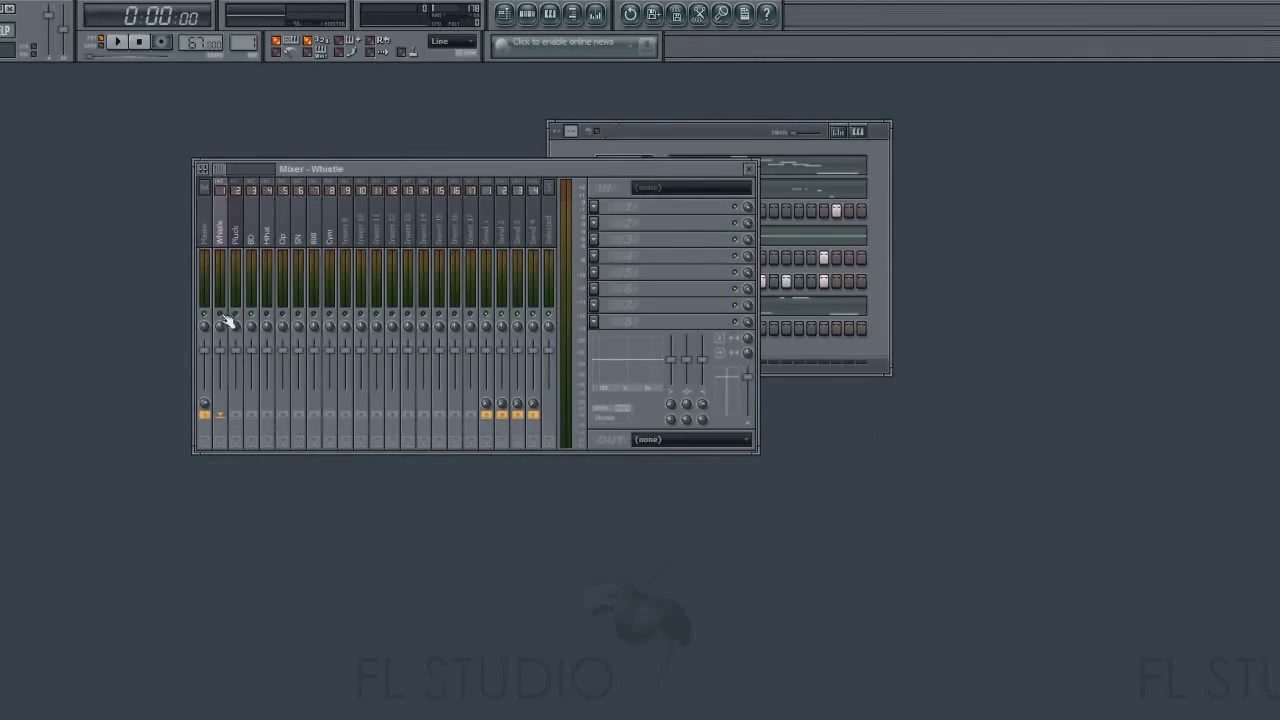
- Lower the Pluck mixer track's volume fader while listening to the beat
left_click(237, 252)
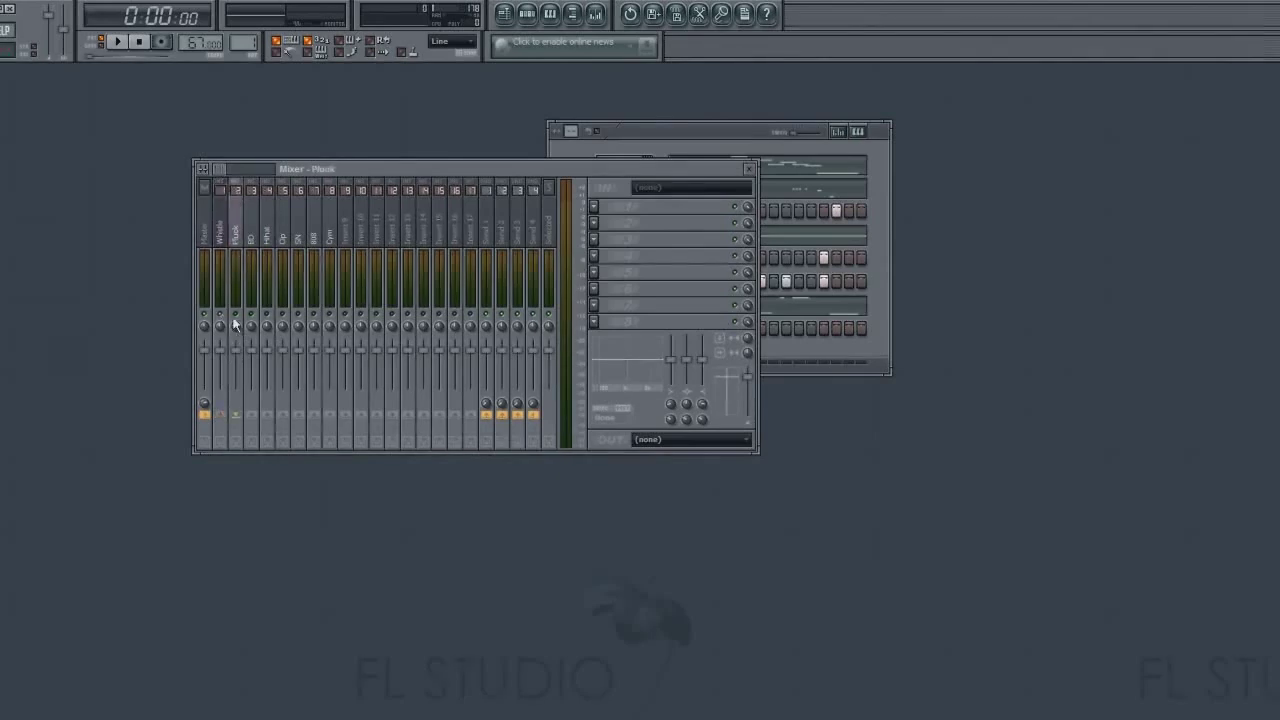
key("space")
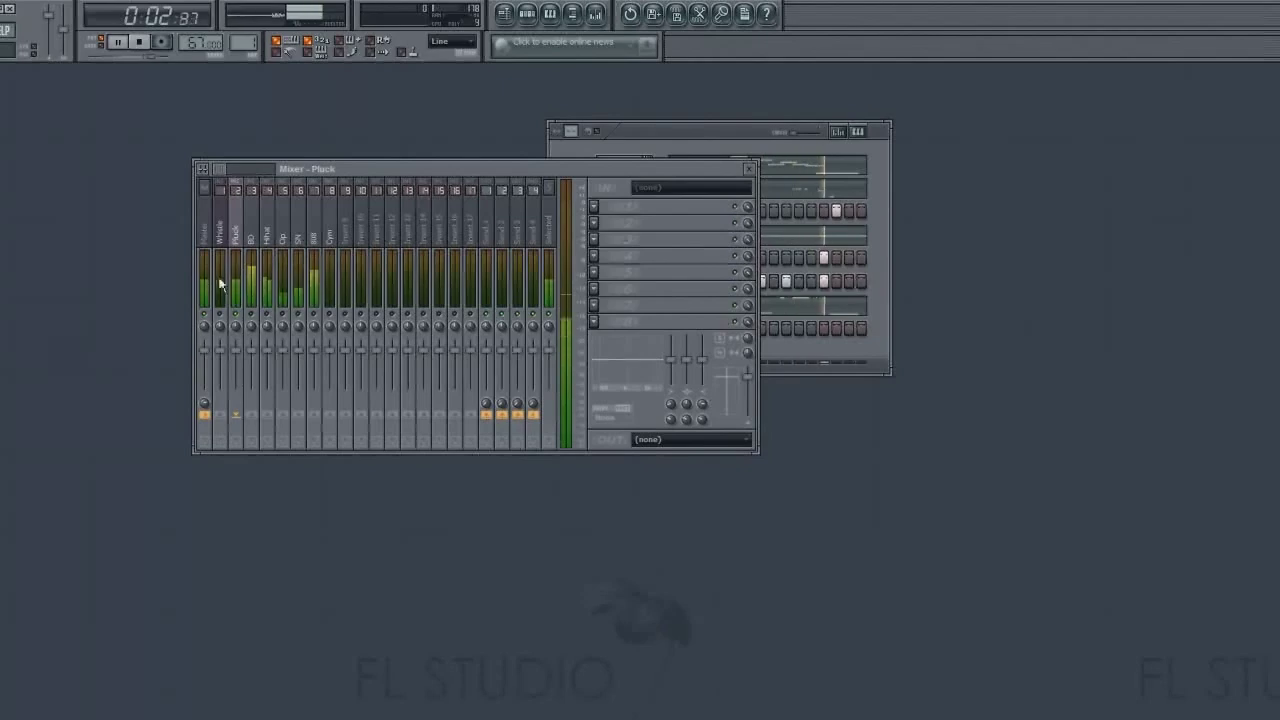
key("space")
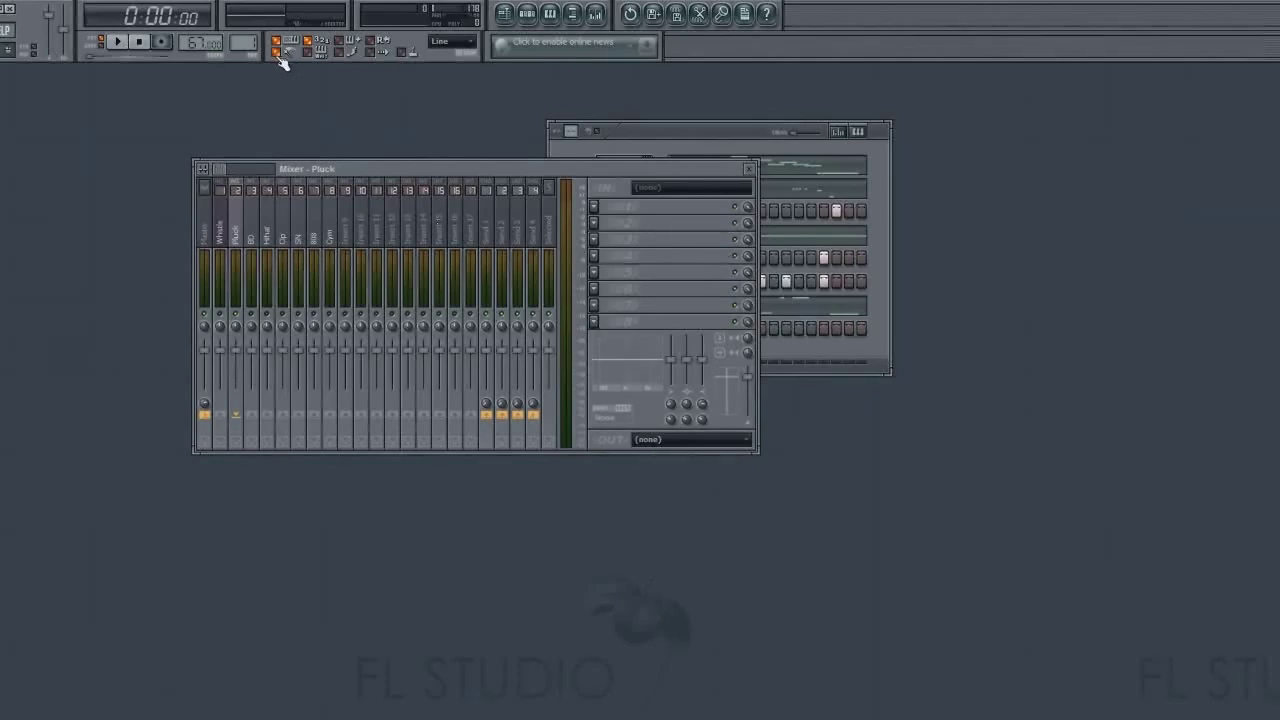
key("space")
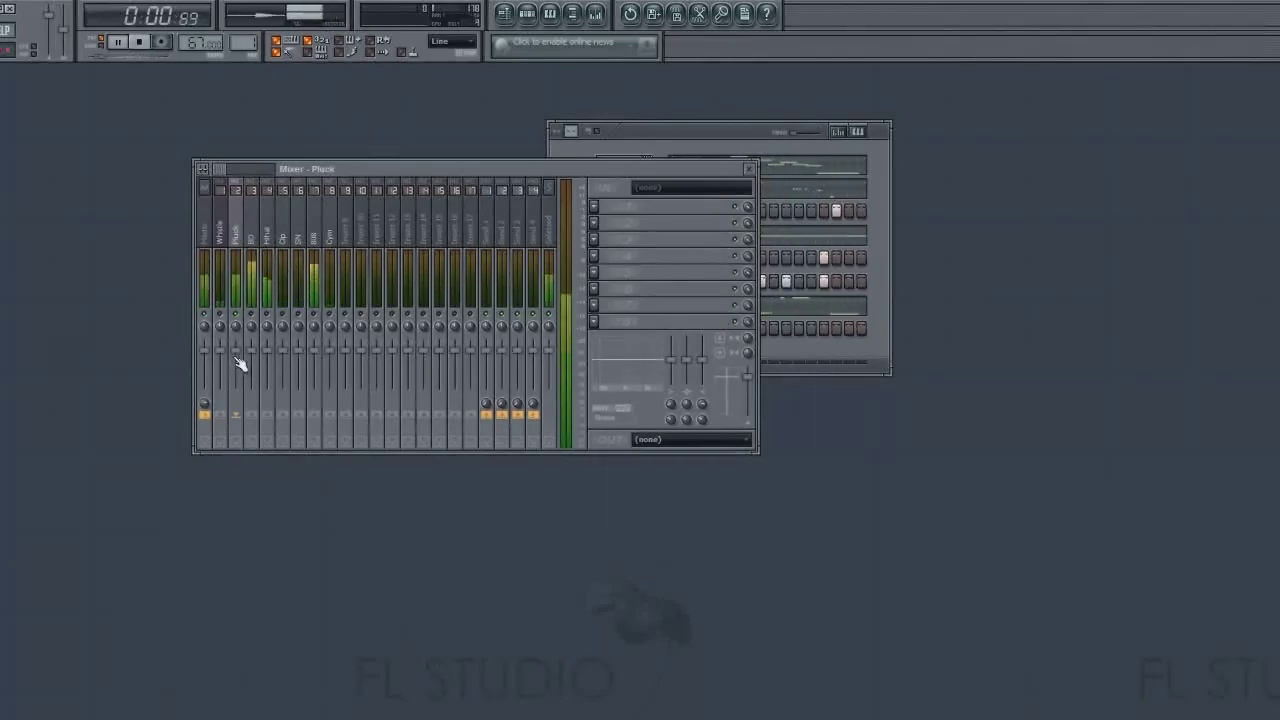
left_click_drag(236, 355, 229, 390)
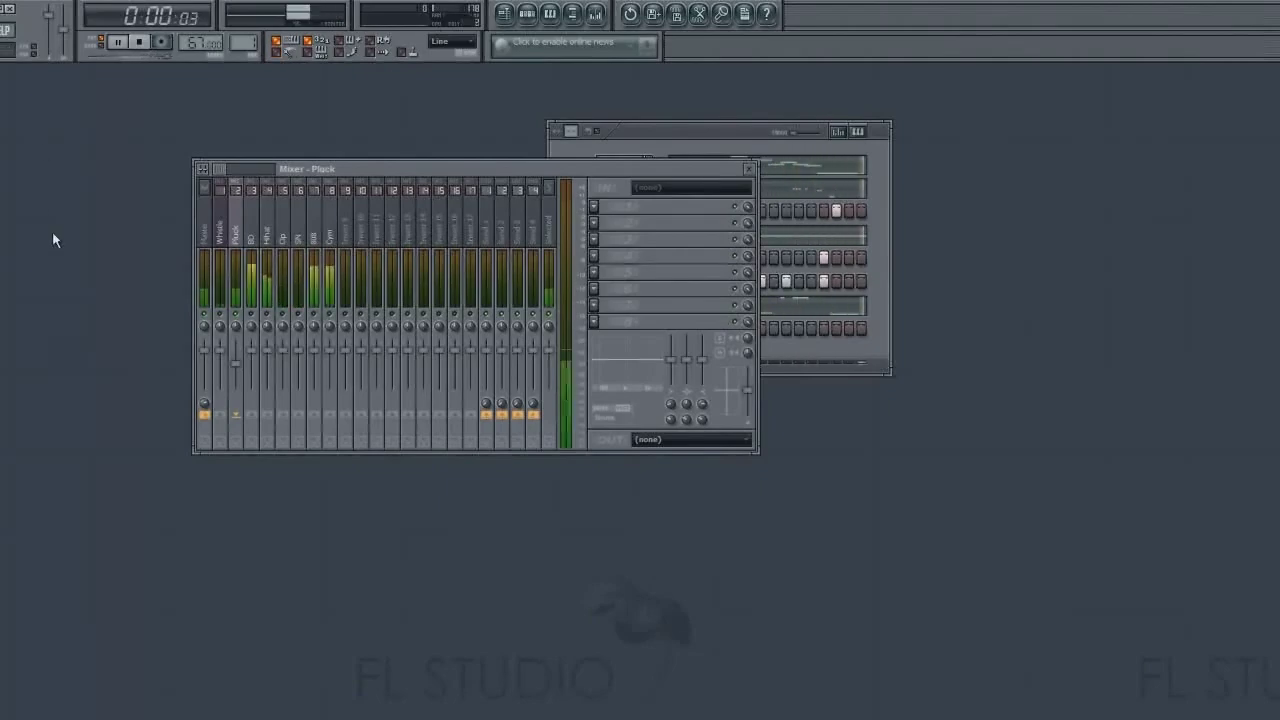
key("space")
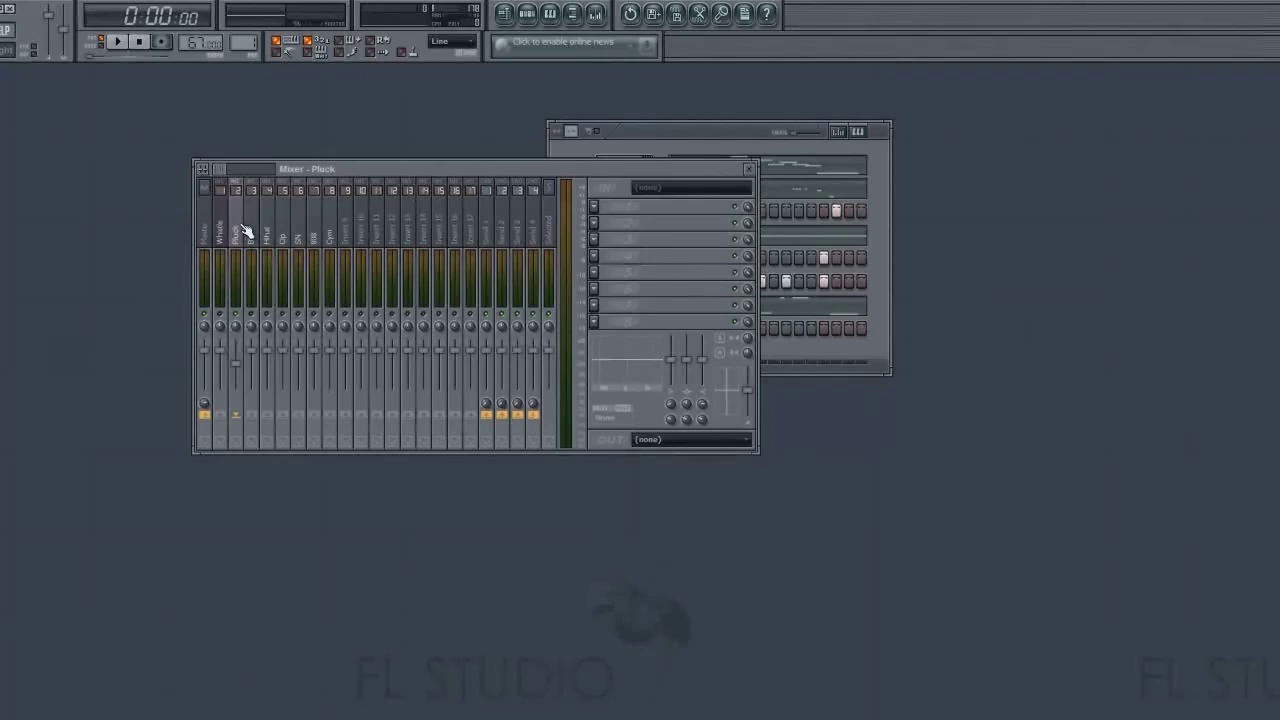
- Lower the Whistle mixer track's volume fader to about the Pluck fader's height during playback
key("space")
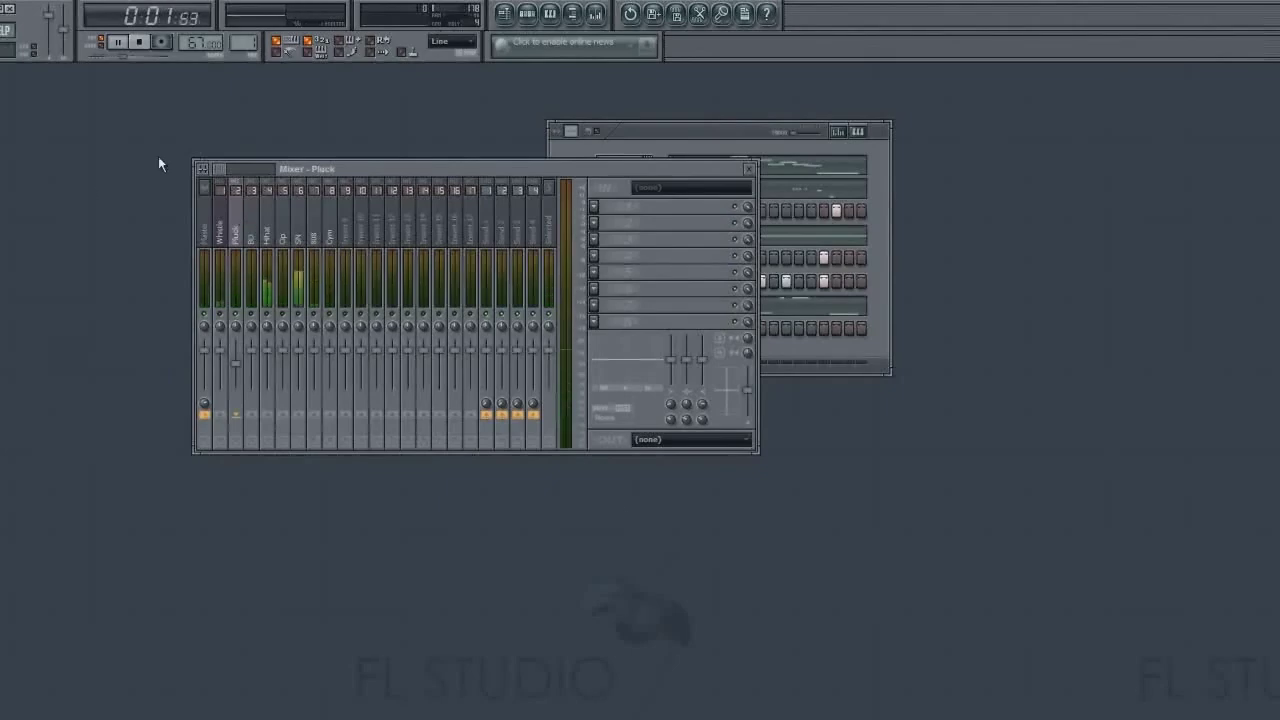
key("space")
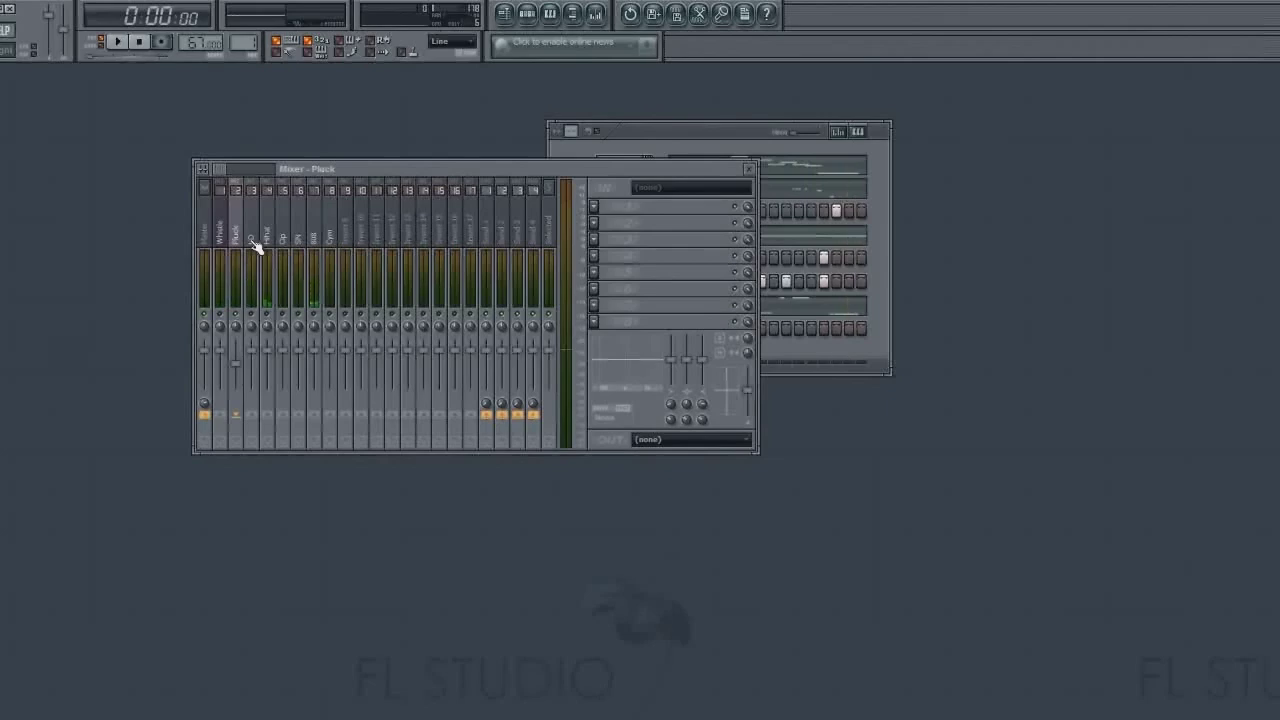
key("space")
left_click(220, 238)
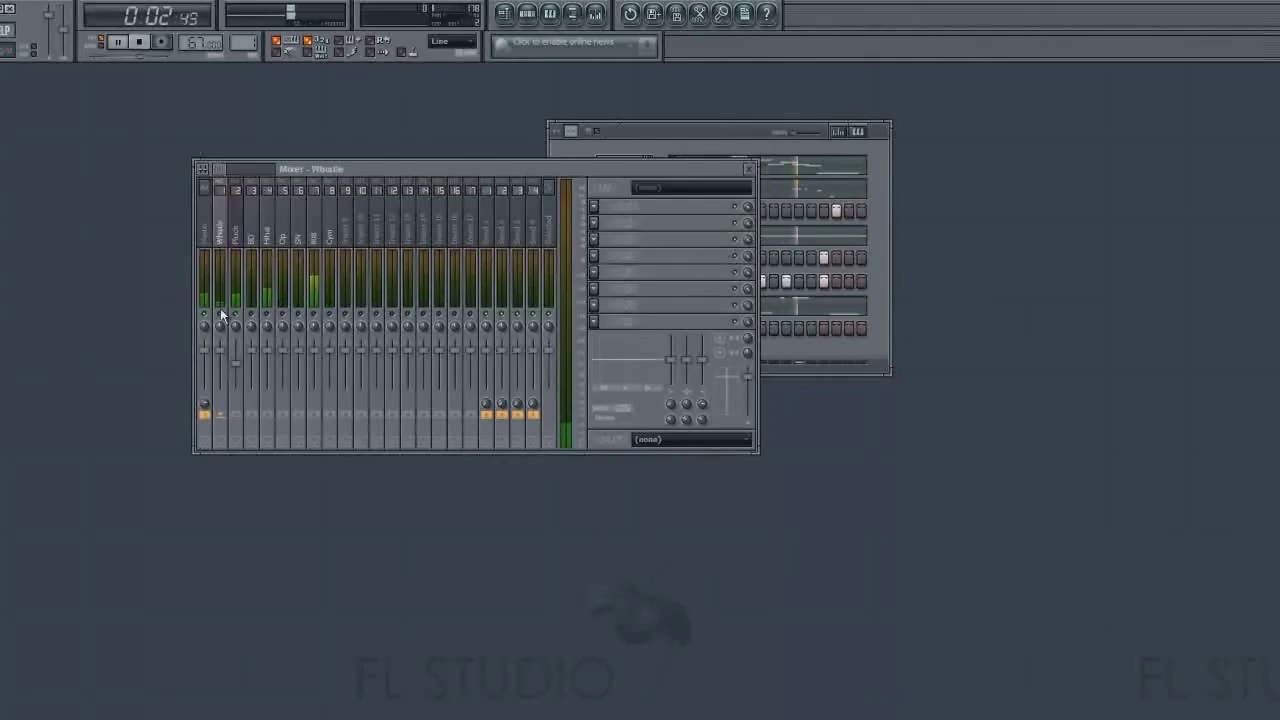
left_click_drag(220, 350, 222, 372)
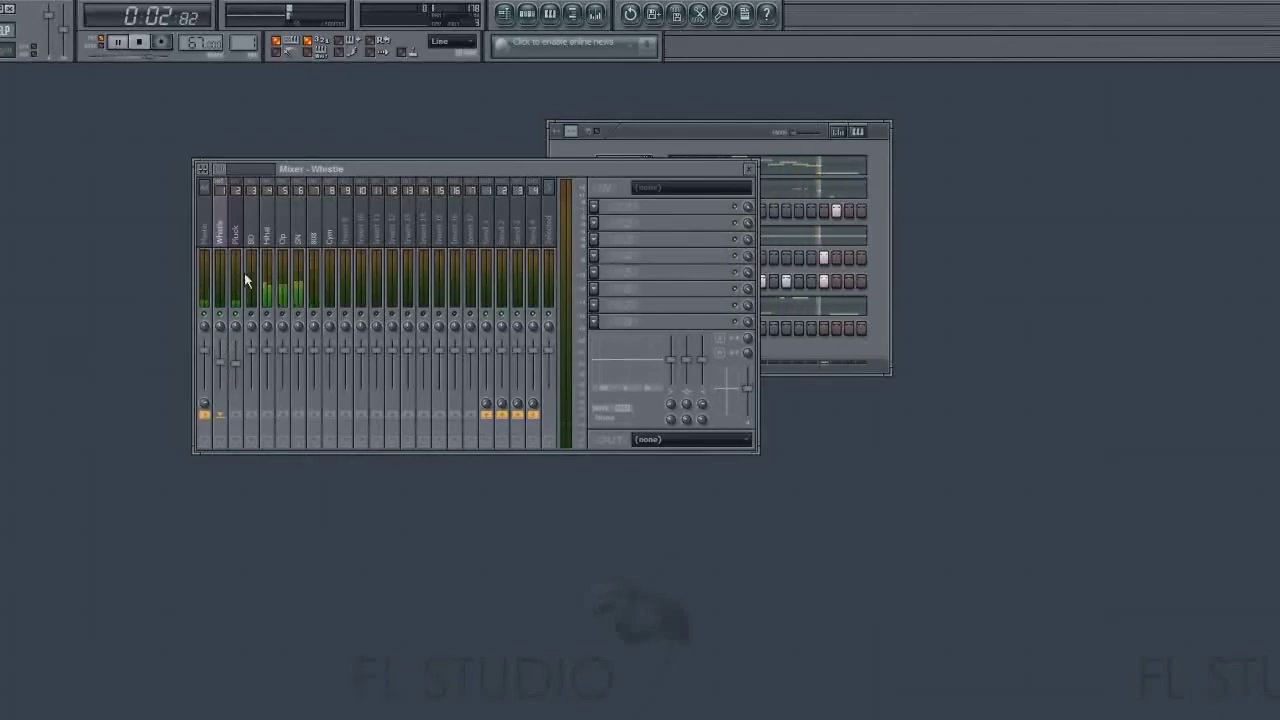
left_click(237, 238)
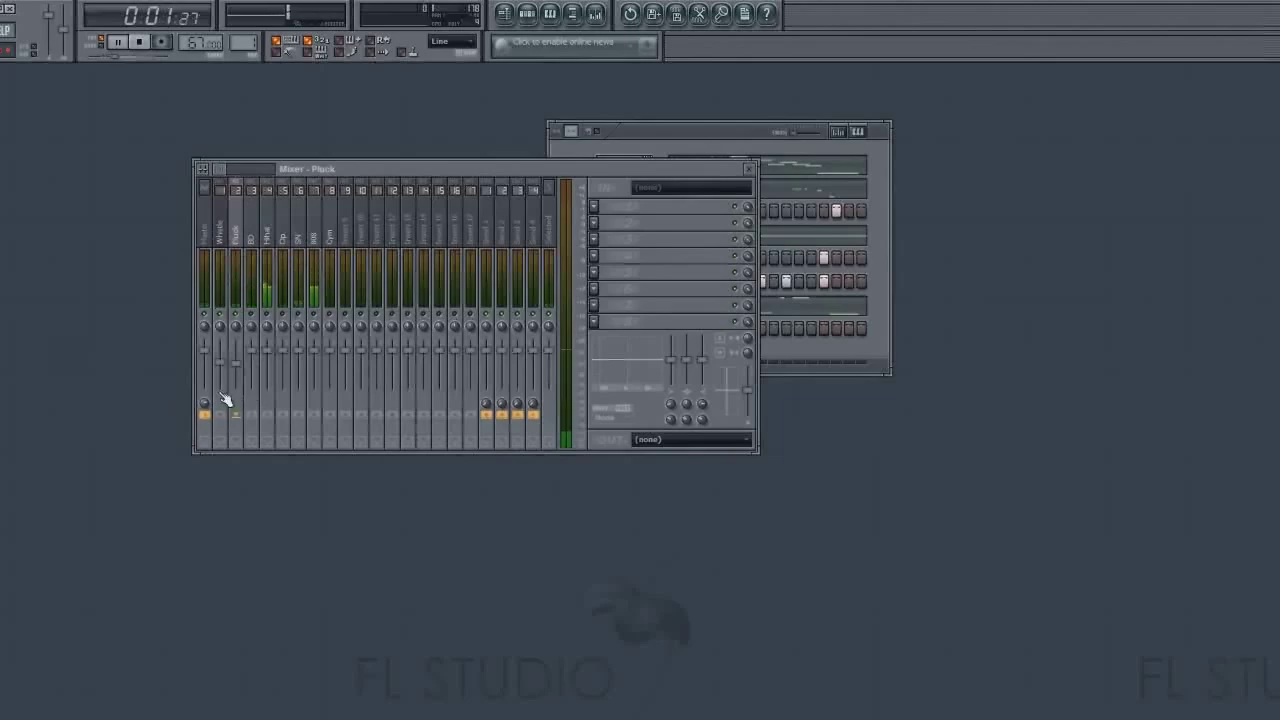
left_click(222, 370)
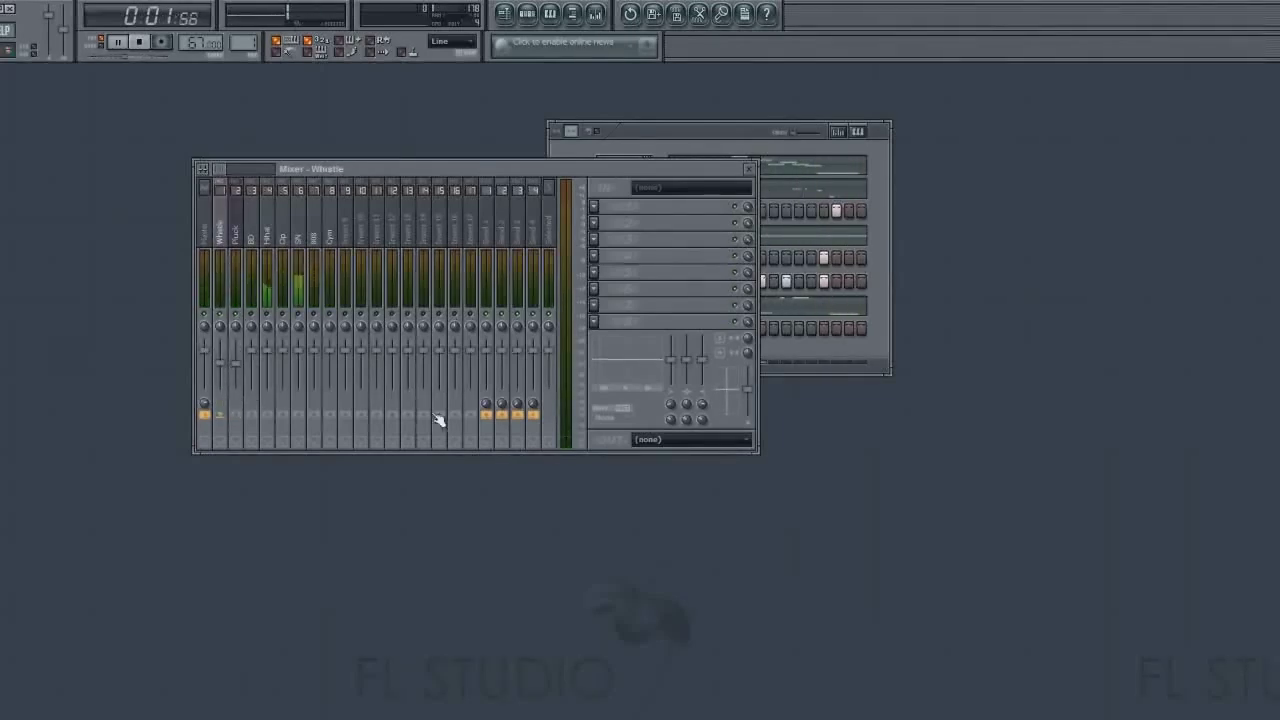
- Stop playback and try a slightly higher volume fader level on the BD mixer track
left_click(253, 233)
key("space")
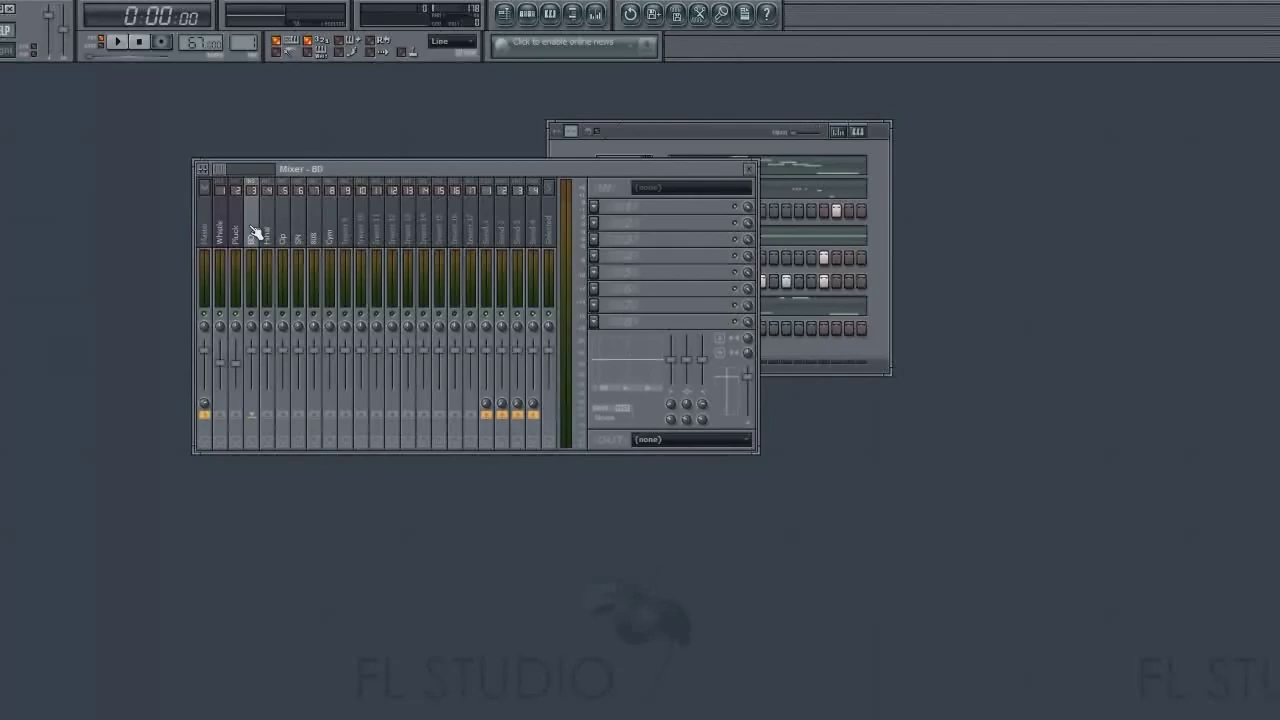
left_click_drag(255, 351, 256, 341)
right_click(256, 341)
left_click(263, 347)
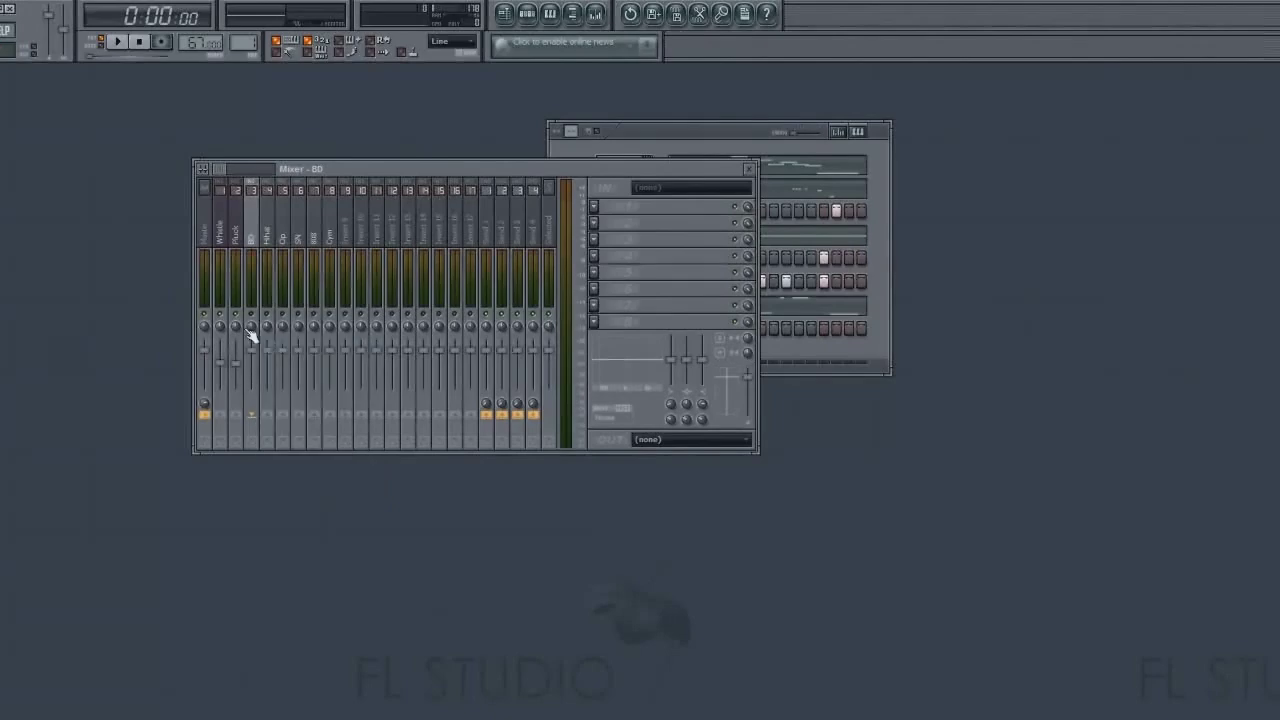
- Try a louder Pluck mixer track by raising its volume fader during playback
left_click(236, 240)
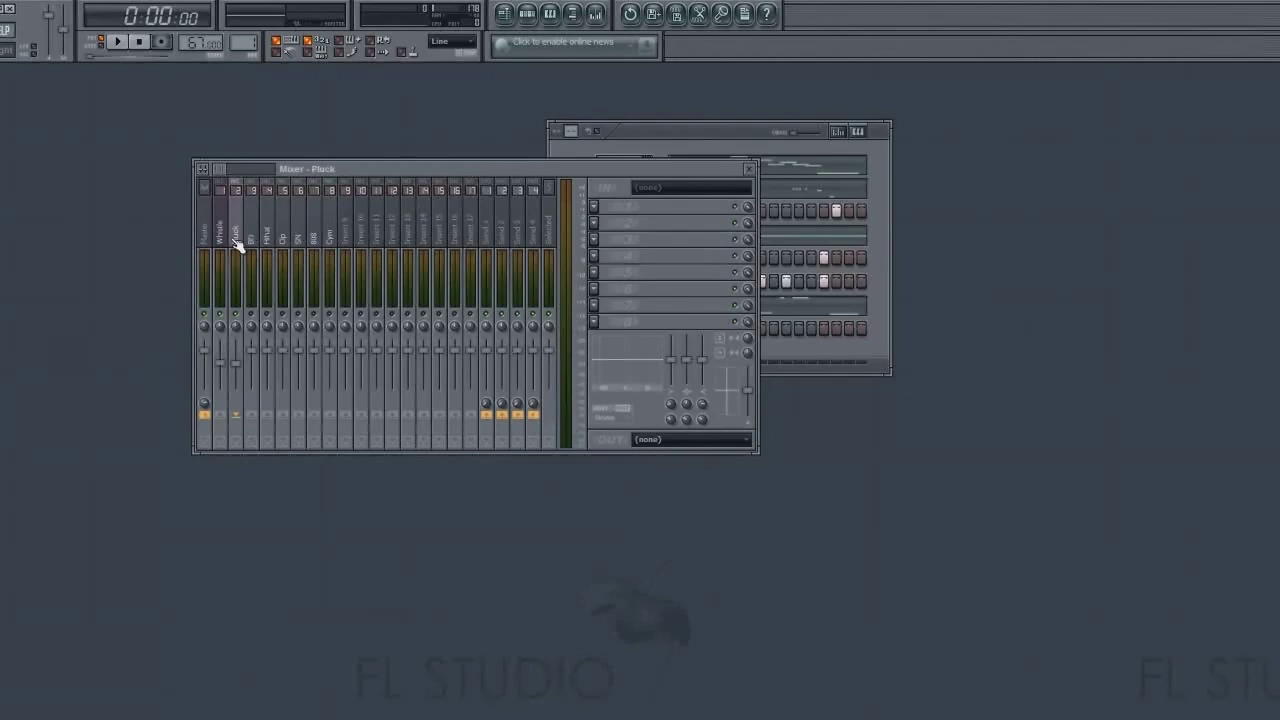
right_click(245, 363)
left_click(251, 368)
key("space")
right_click(237, 342)
- Try raising the BD track's volume fader slightly while the beat plays, and reset it
left_click(283, 232)
mouse_move(252, 351)
left_mouse_down()
mouse_move(254, 314)
mouse_move(257, 343)
left_mouse_up()
right_click(257, 343)
left_click(270, 355)
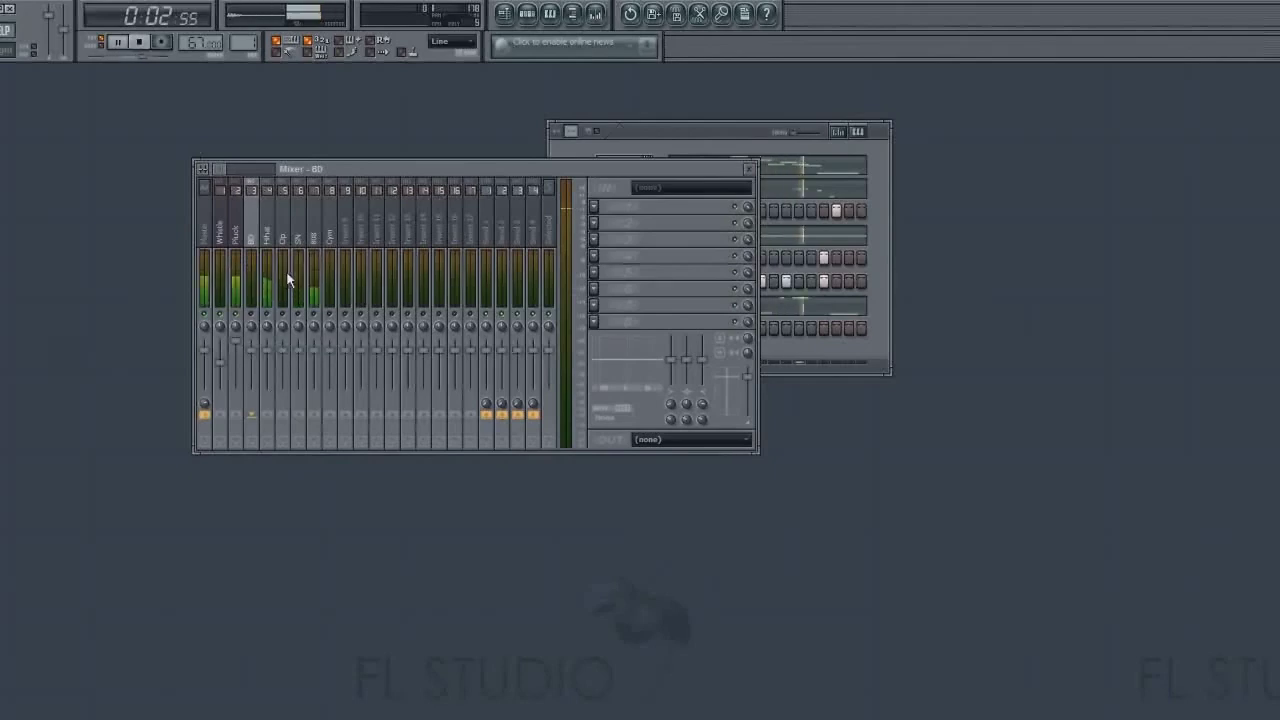
- Return the Pluck track's volume fader to its lowered level and stop playback
left_click(244, 230)
right_click(238, 344)
left_click(246, 355)
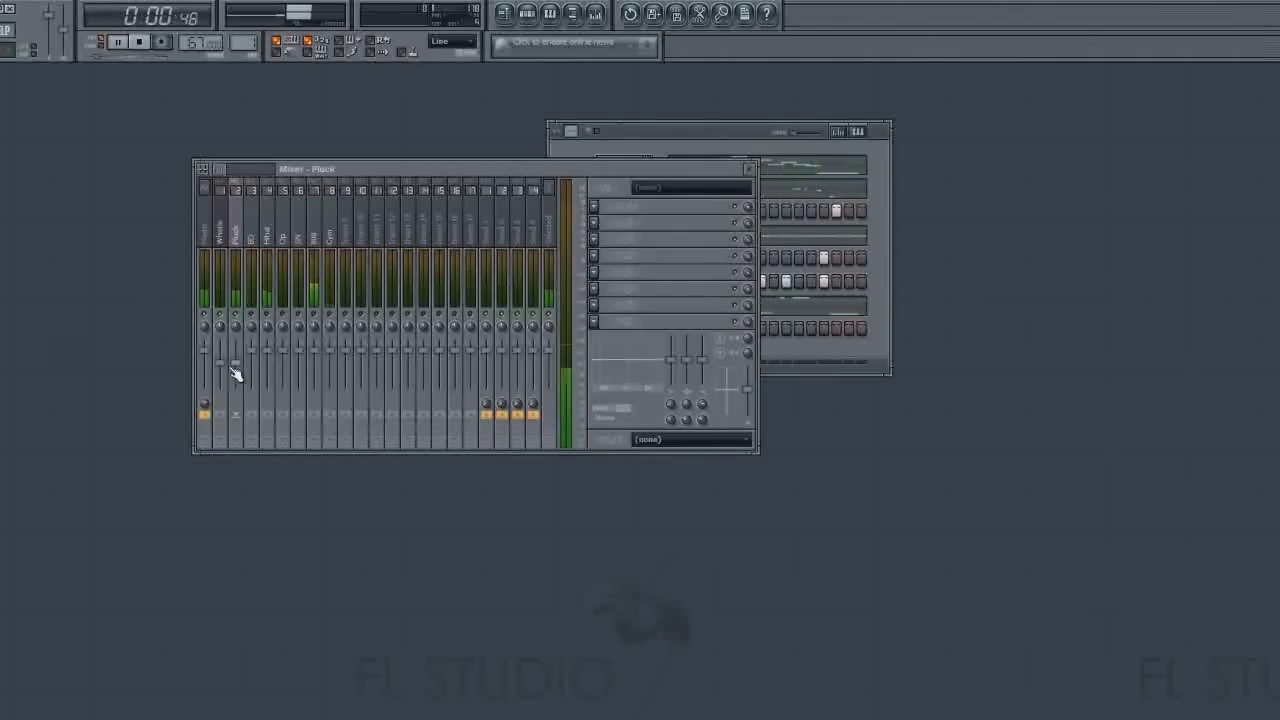
key("space")
- Play the beat and slightly lower the Hihat mixer track's volume fader
left_click(252, 238)
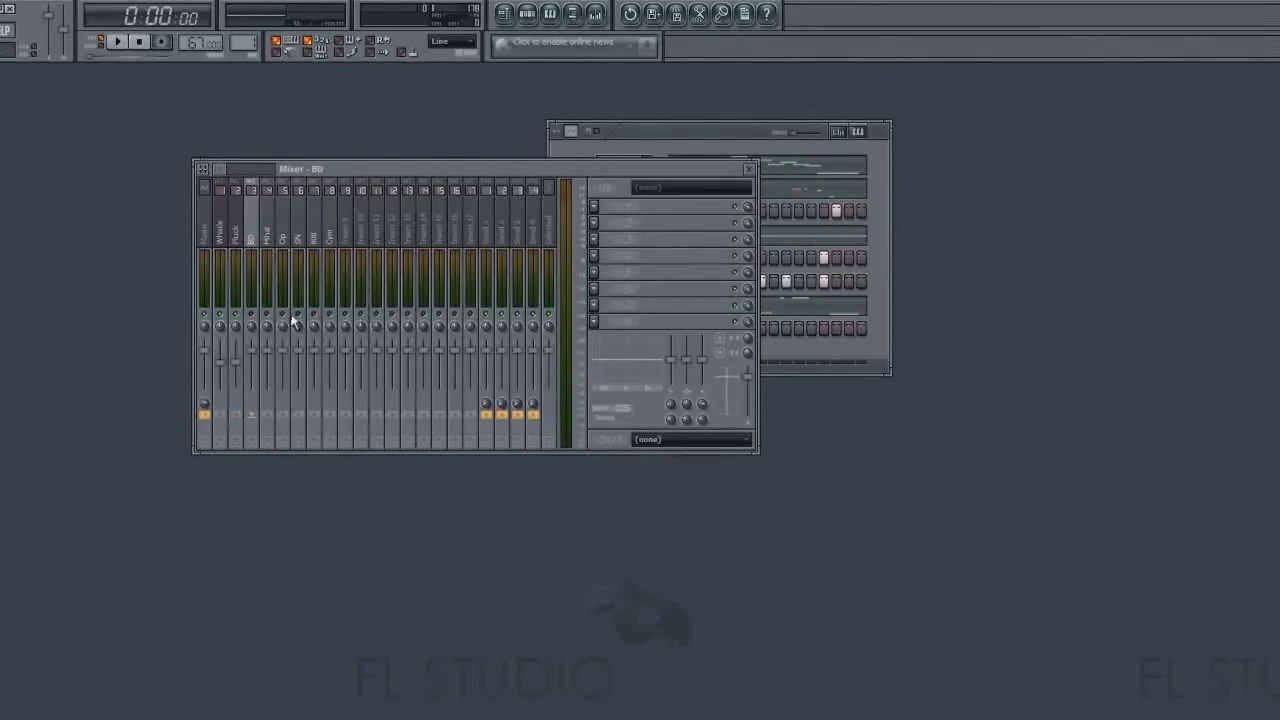
key("space")
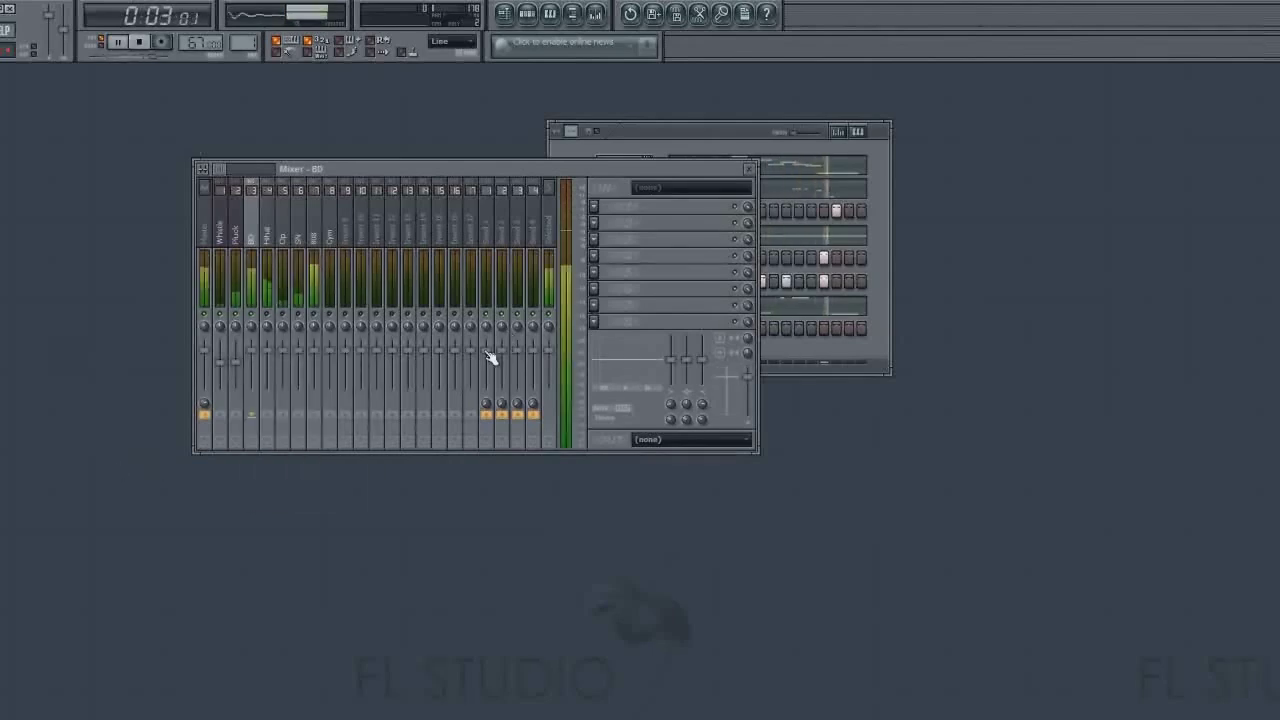
left_click(267, 230)
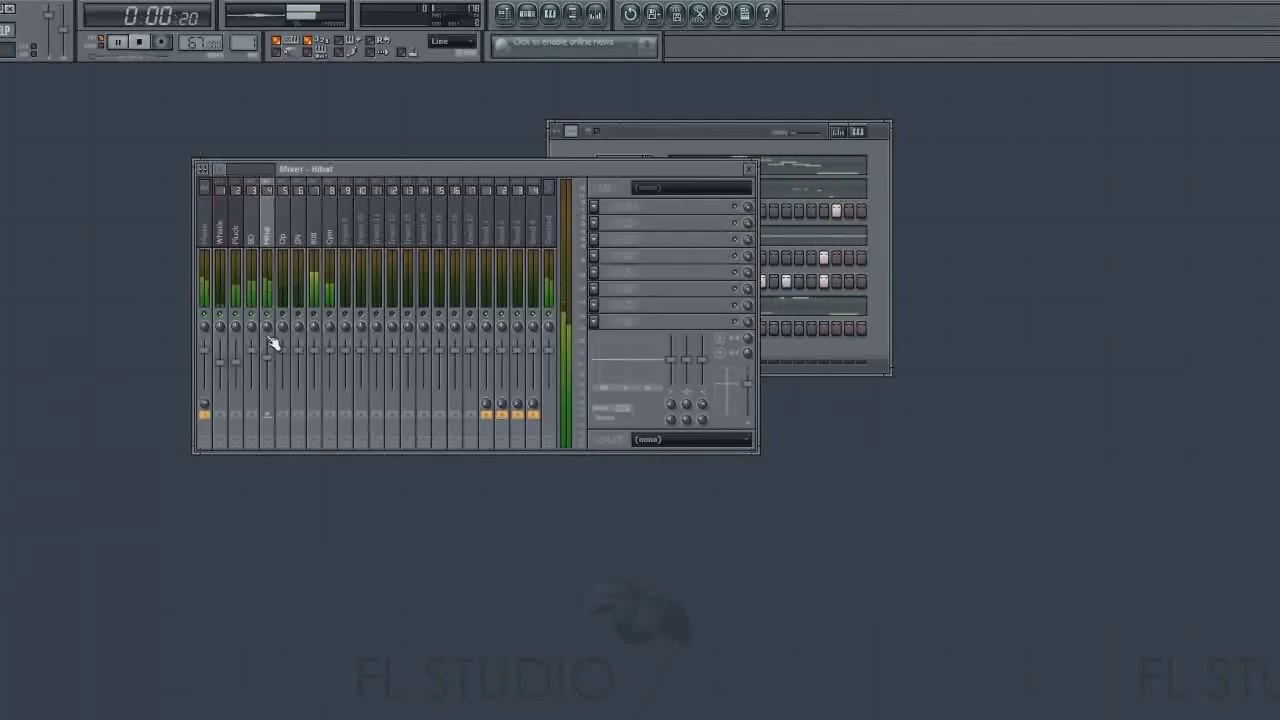
key("space")
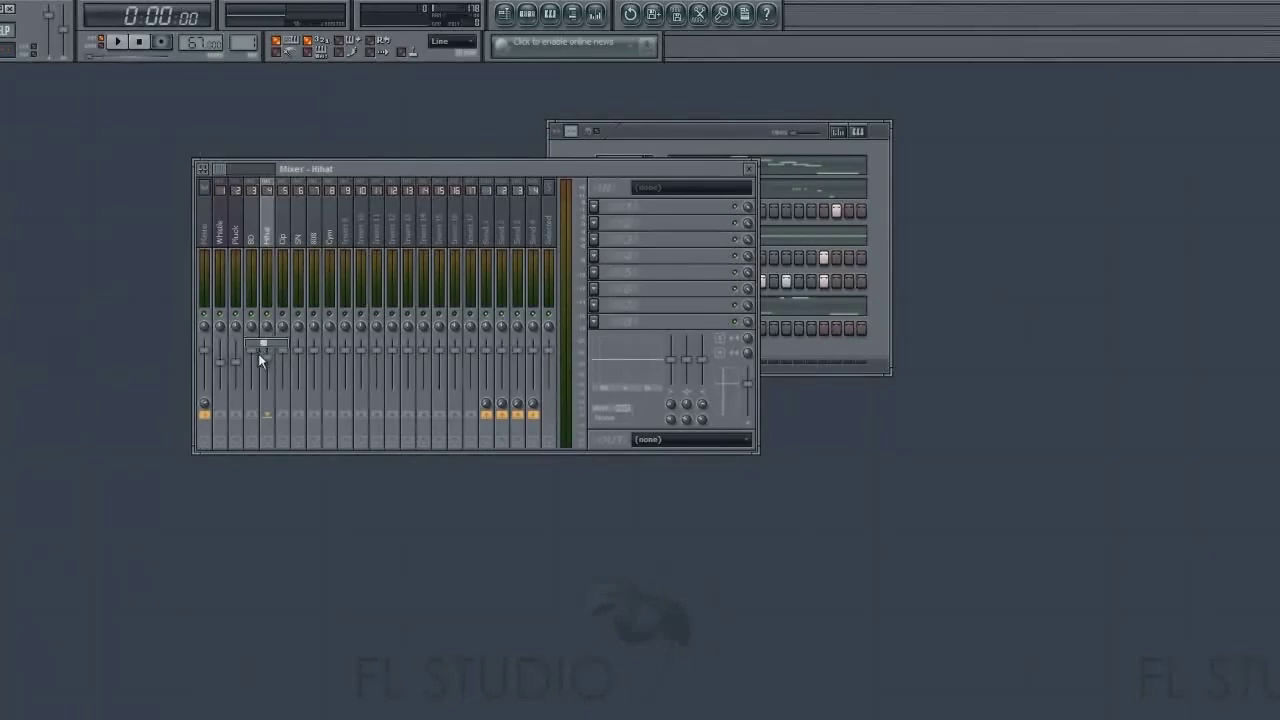
key("space")
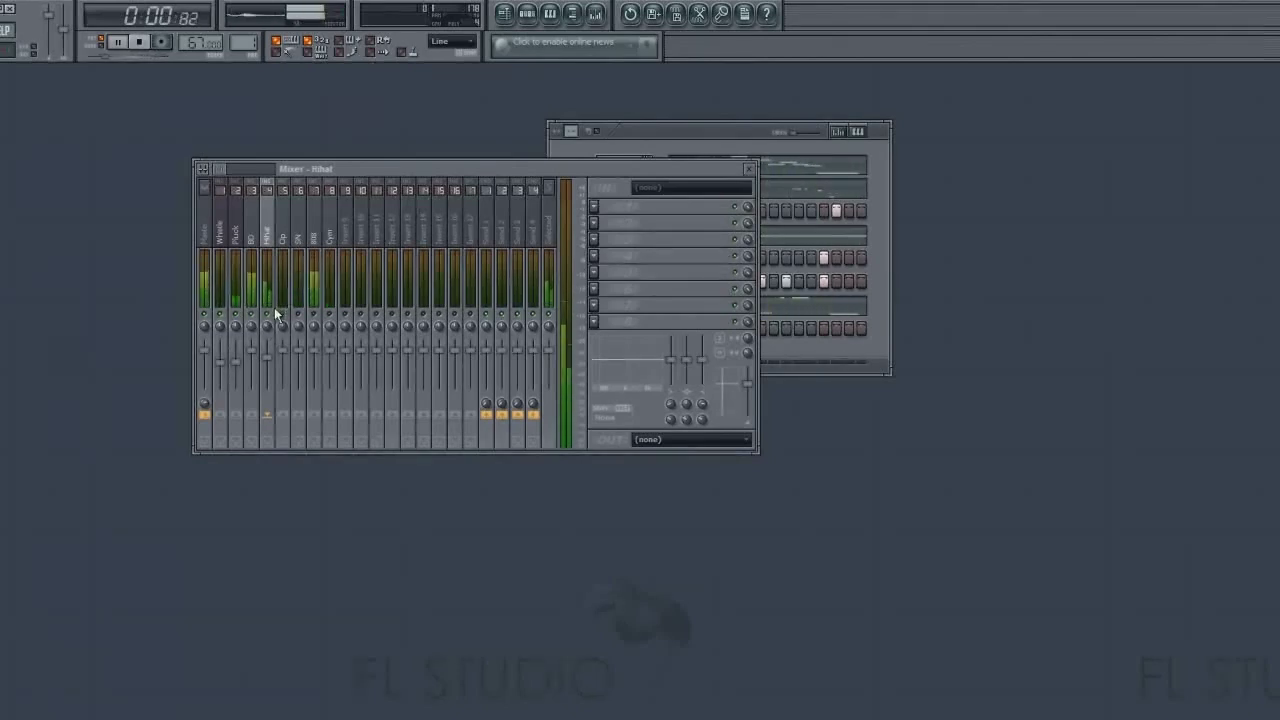
- Slightly lower the Clp mixer track's volume fader during playback and check the SN track's level
left_click(286, 246)
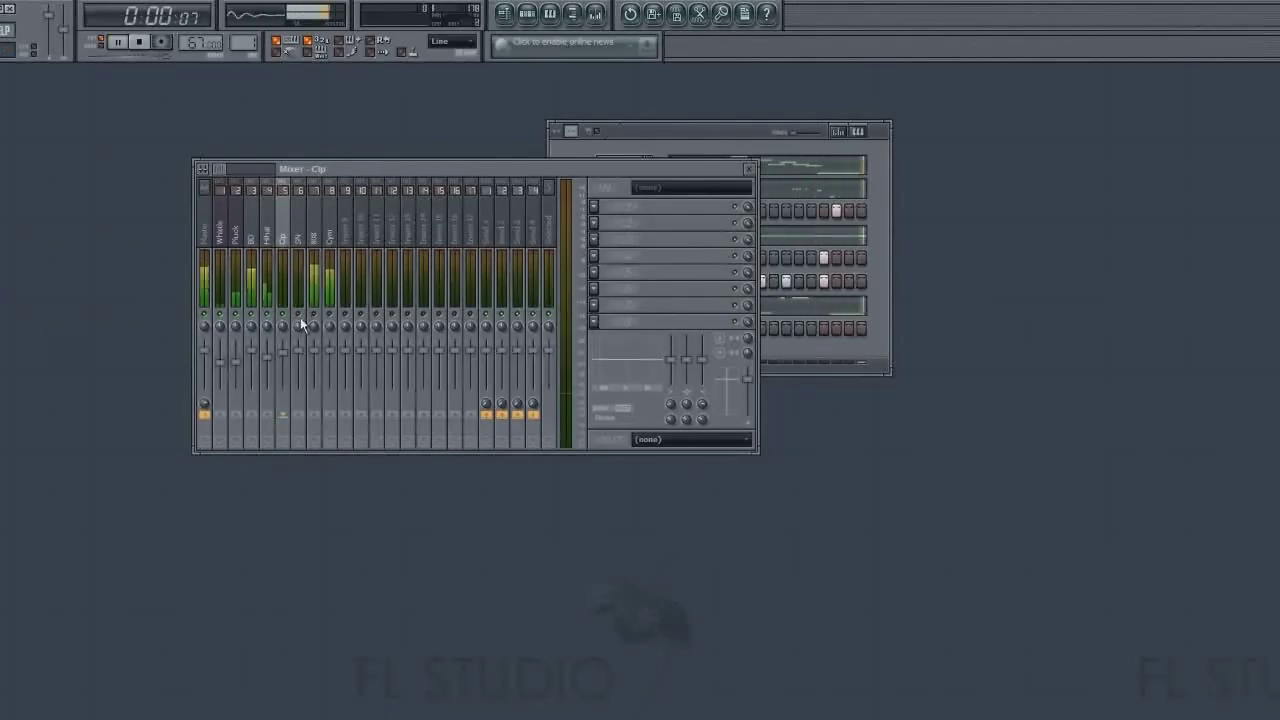
left_click(298, 235)
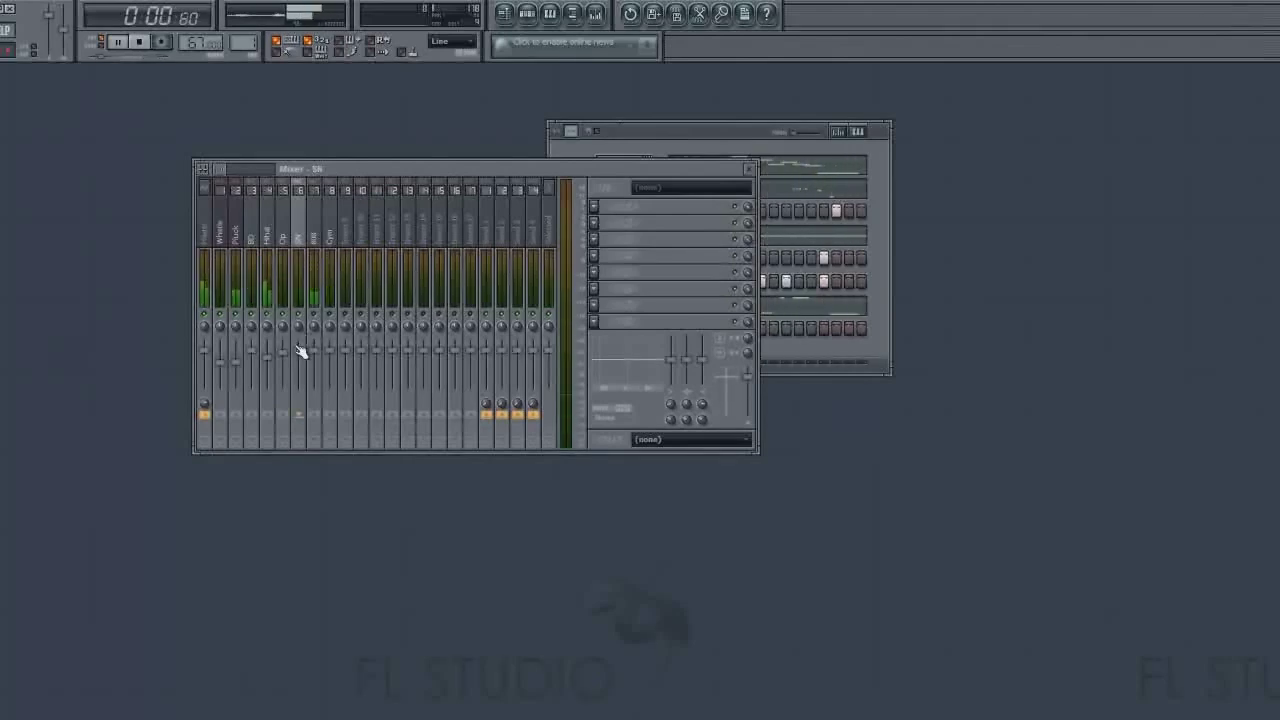
- Slightly lower the volume faders of the 808 and Cym mixer tracks during playback, and stop the beat
left_click(316, 245)
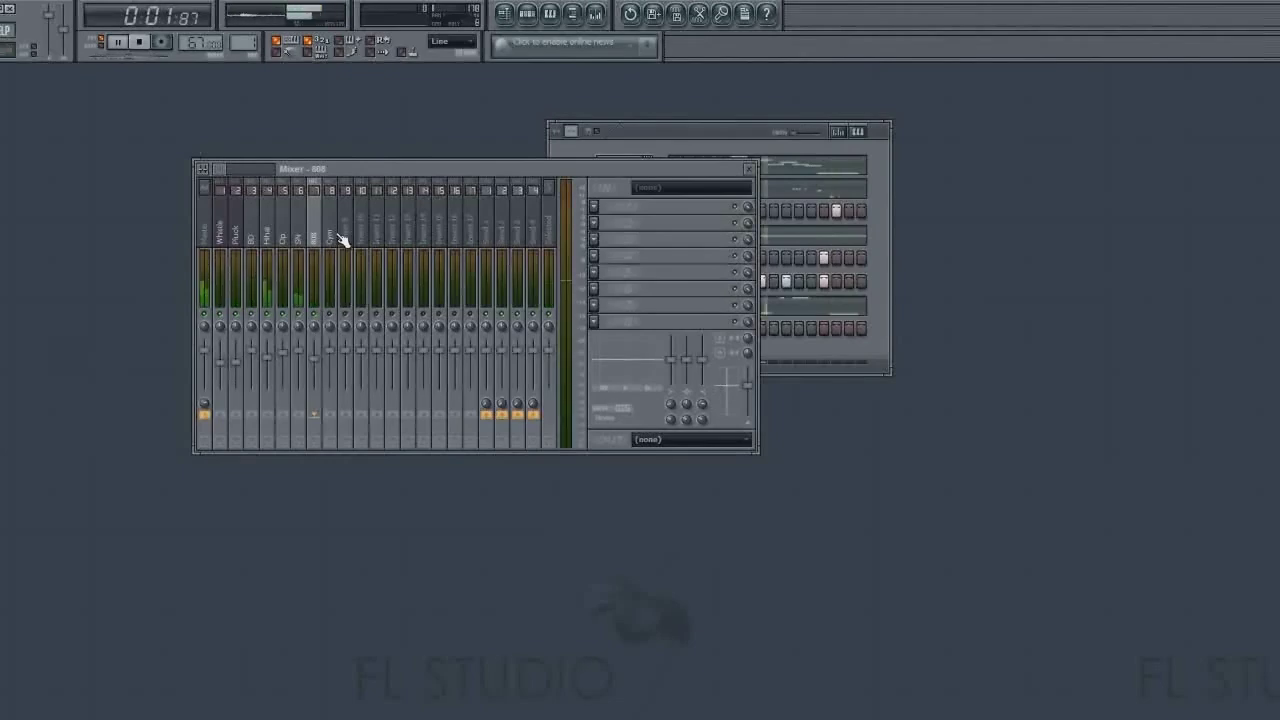
left_click(328, 287)
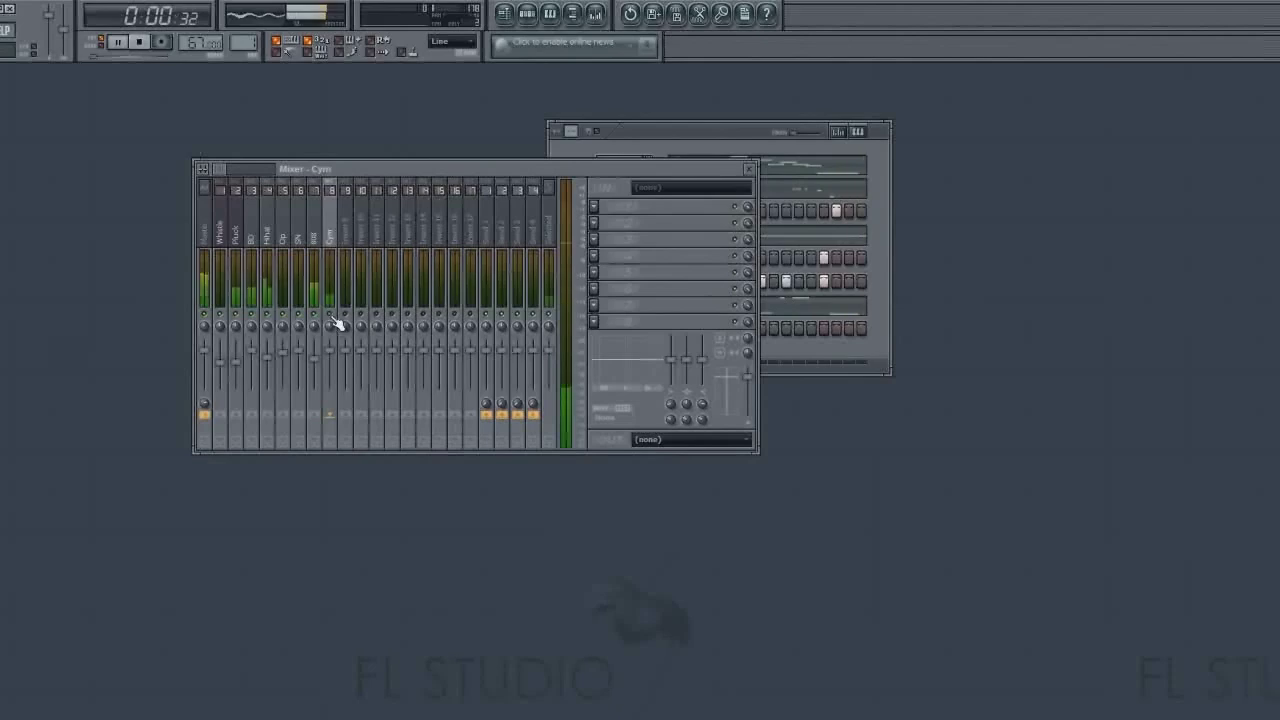
left_click_drag(334, 352, 333, 371)
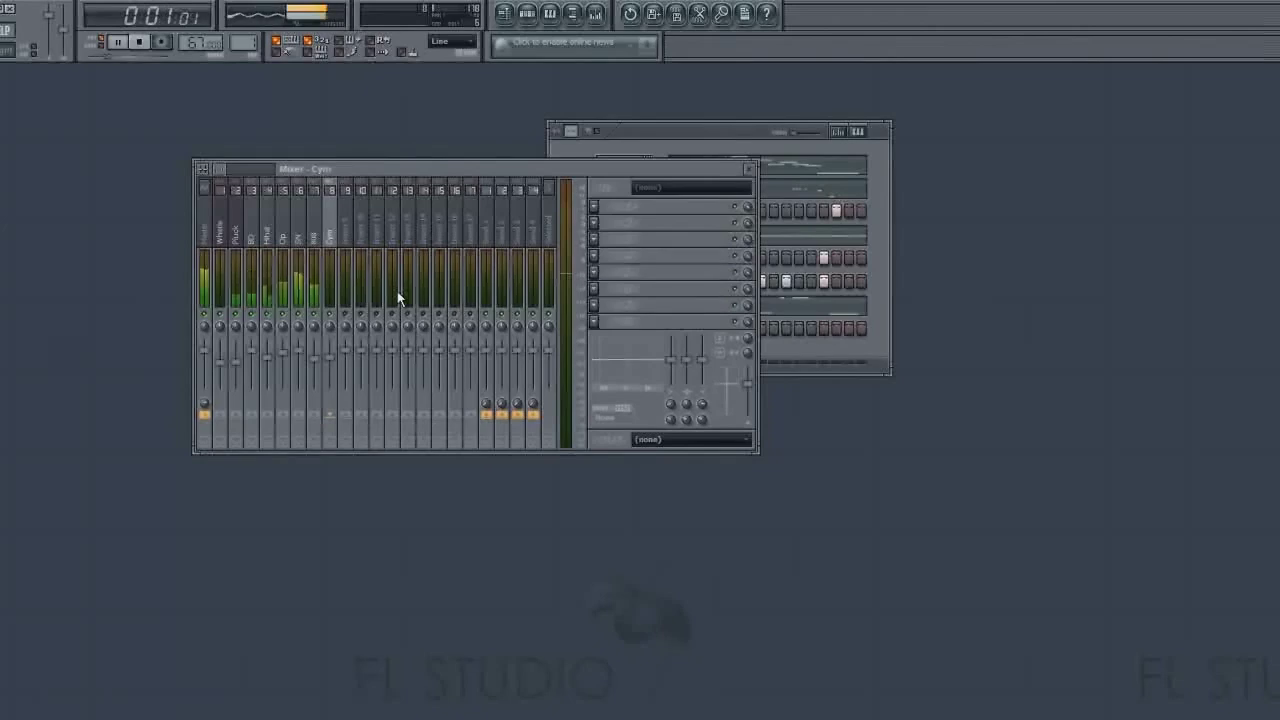
key("space")
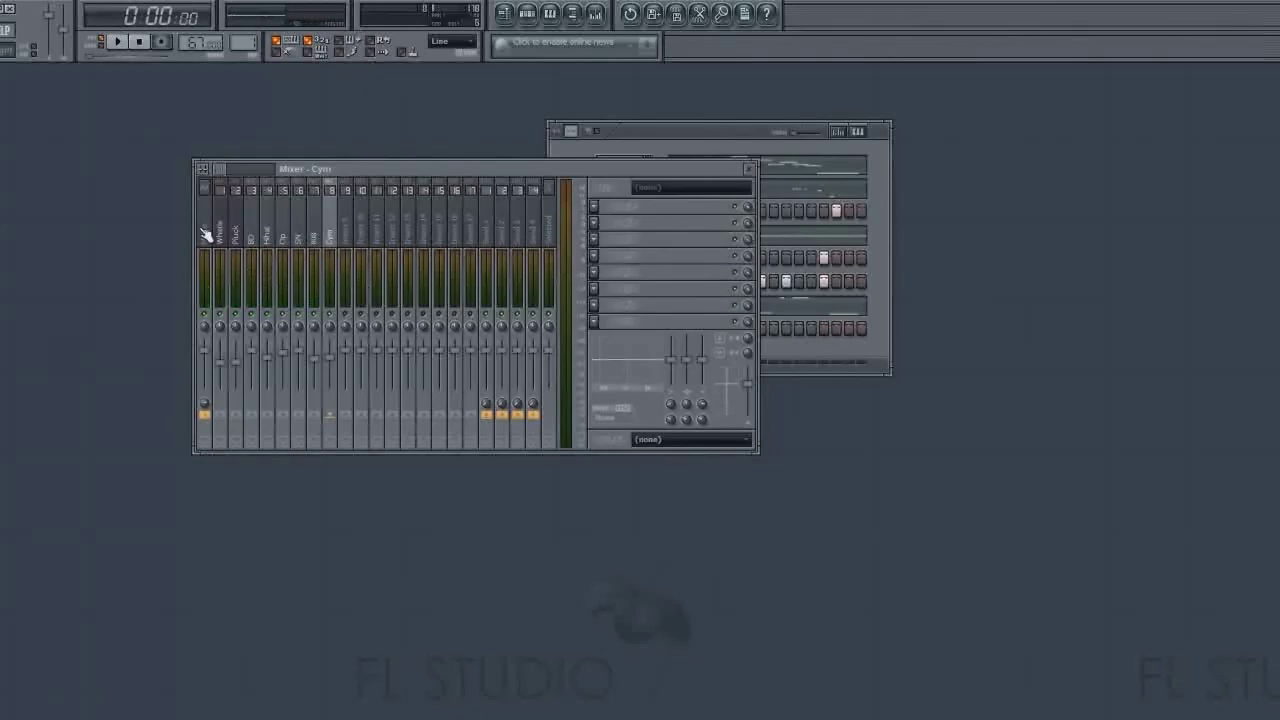
- Go back and forth through the mixer tracks from Master to Cym to review their volume levels
left_click(205, 234)
left_click(222, 232)
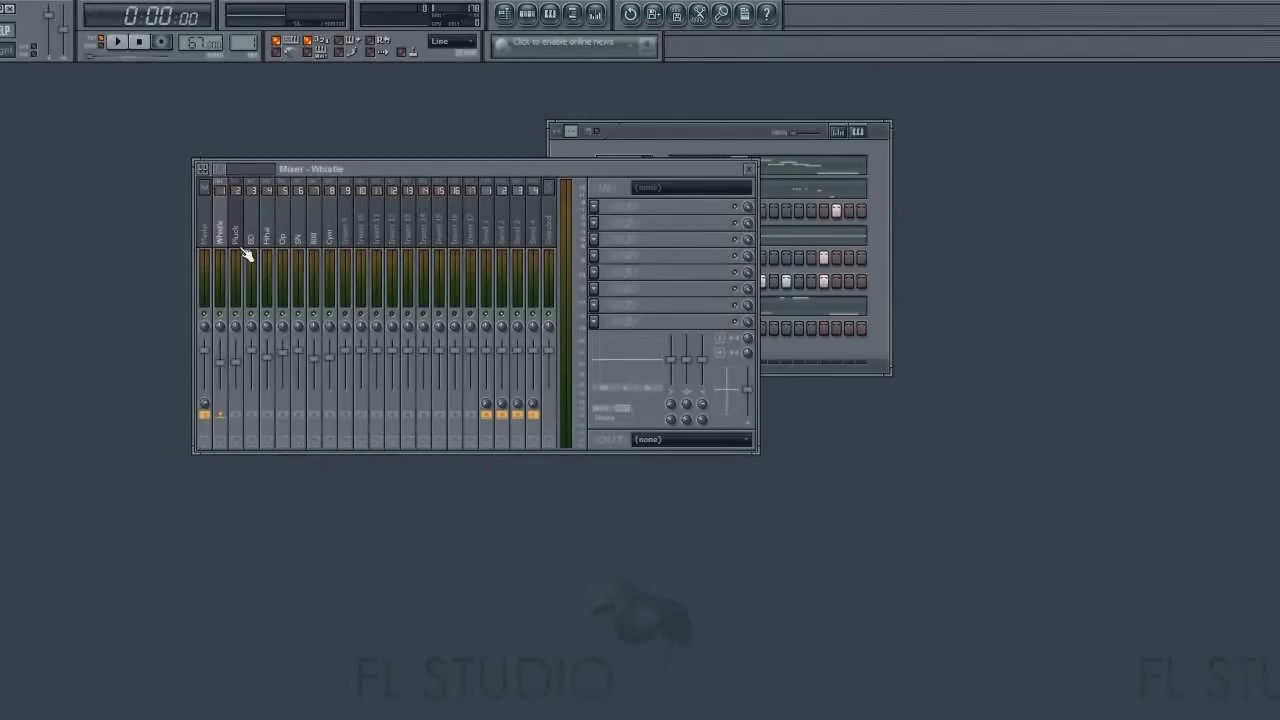
key("Right")
key("Right")
key("Right")
key("Right")
key("Right")
key("Right")
key("Right")
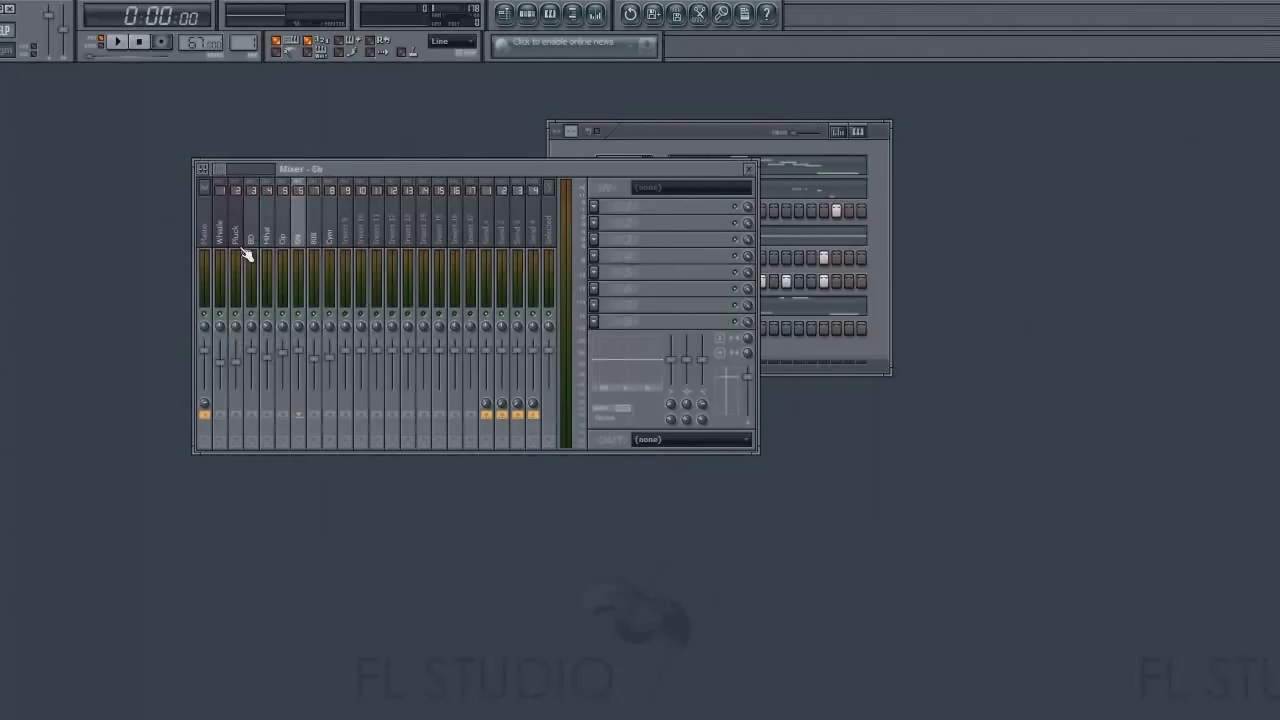
key("Left")
key("Left")
key("Left")
key("Left")
key("Left")
key("Right")
key("Right")
key("Right")
key("Right")
key("Right")
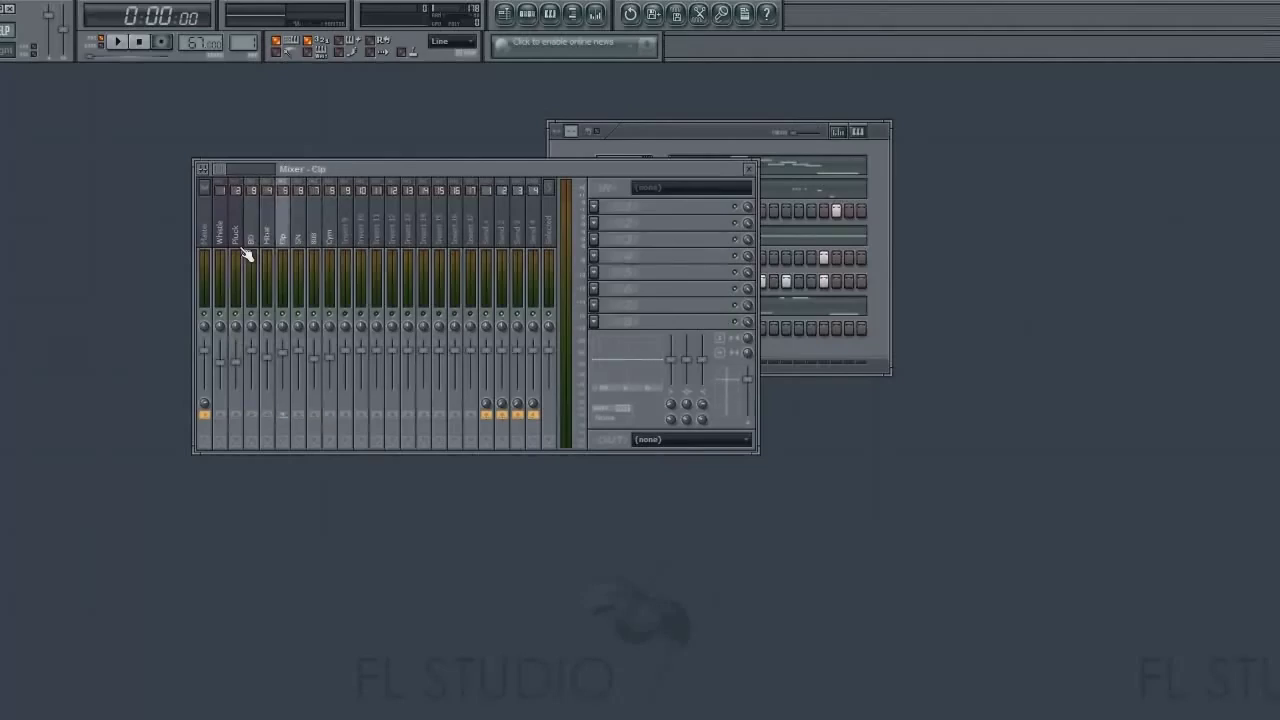
key("Left")
key("Left")
key("Left")
key("Left")
key("Left")
key("Left")
key("Left")
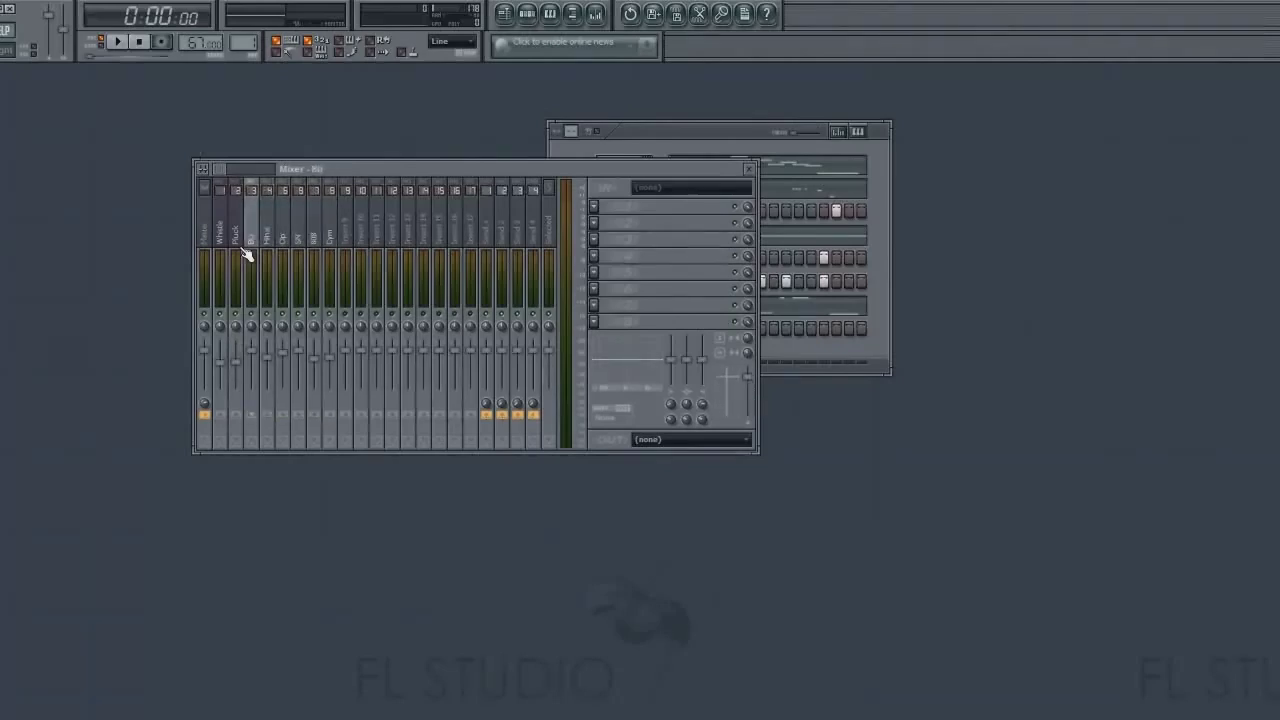
key("Right")
key("Right")
key("Right")
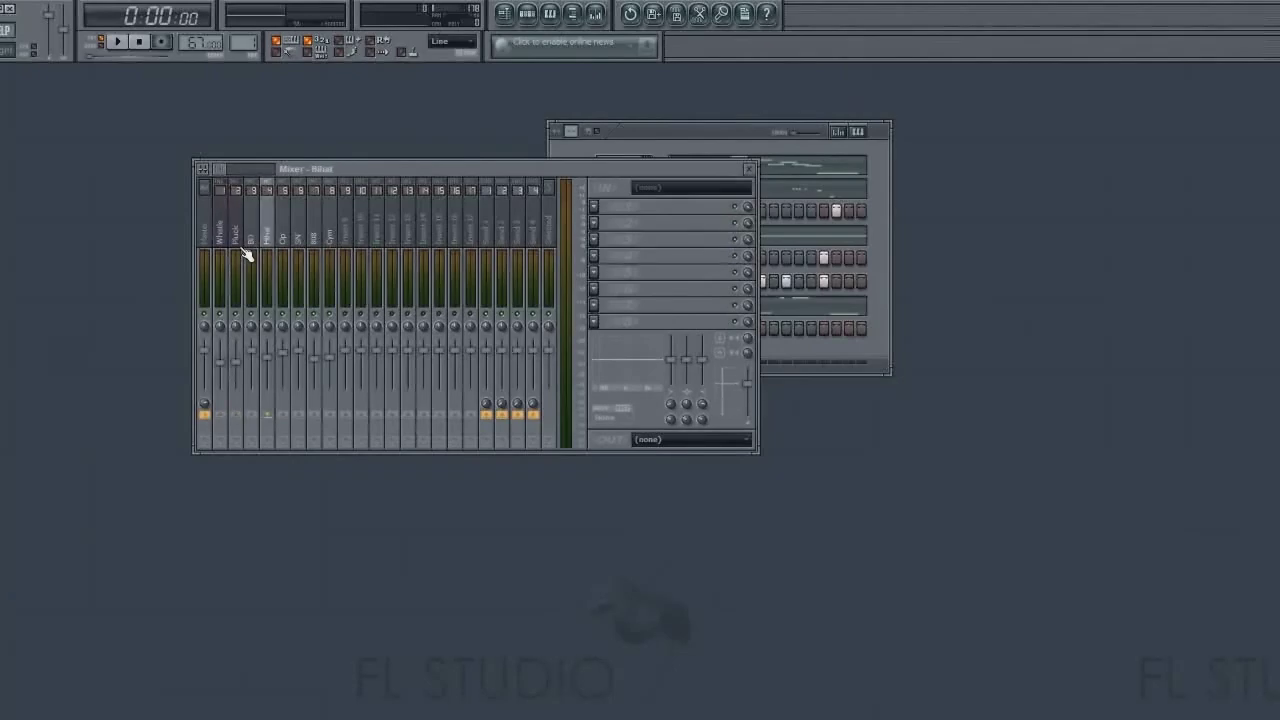
key("Right")
key("Right")
key("Right")
key("Right")
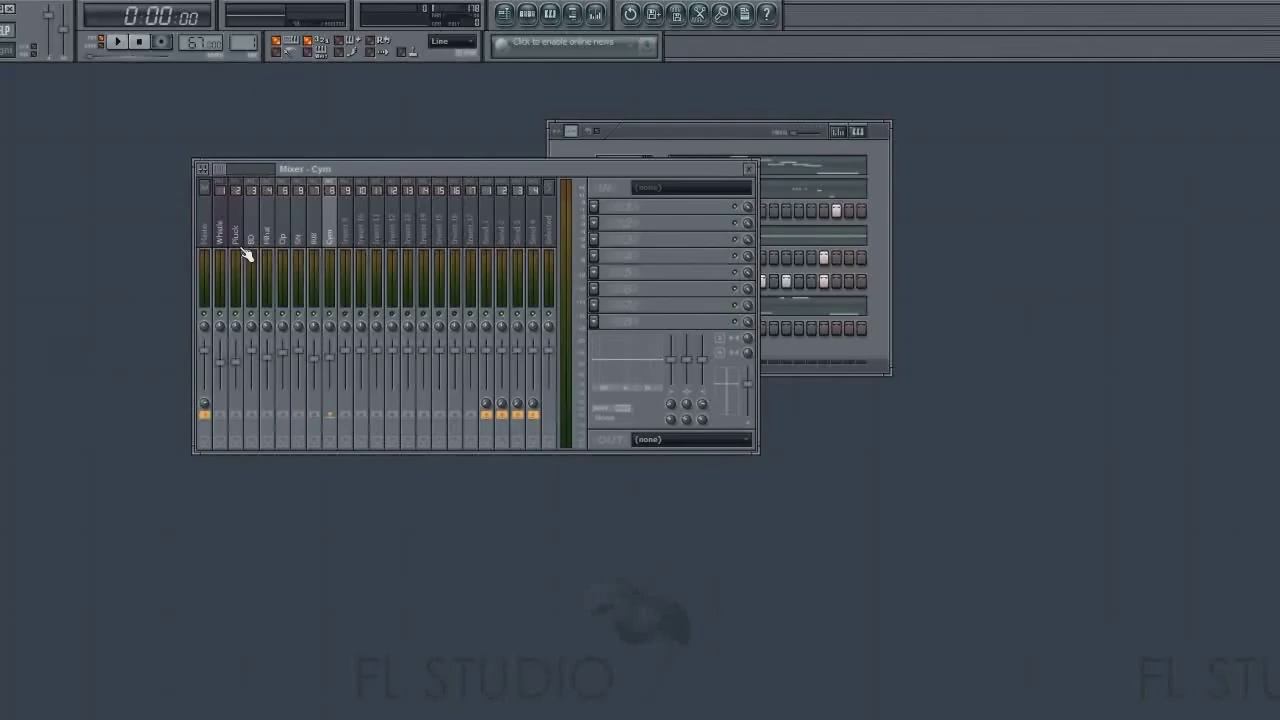
key("Left")
key("Left")
key("Left")
key("Left")
key("Left")
key("Left")
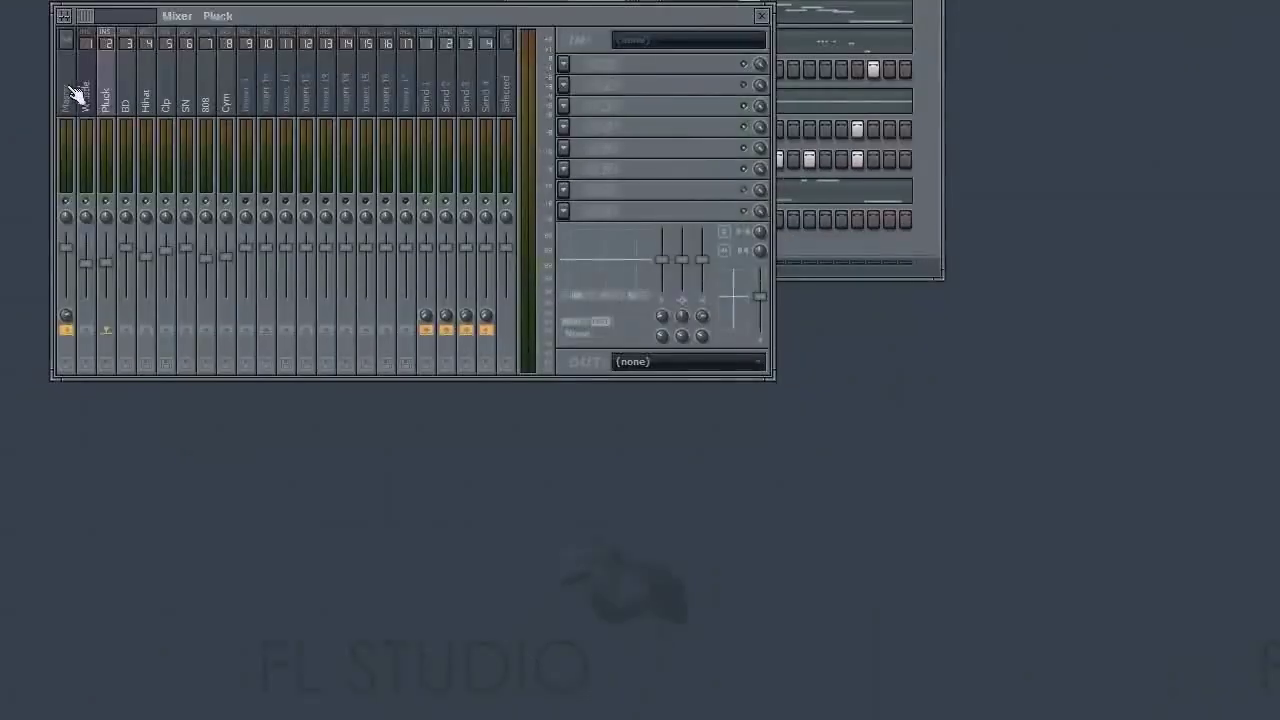
- Select the Whistle mixer track
left_click(85, 97)
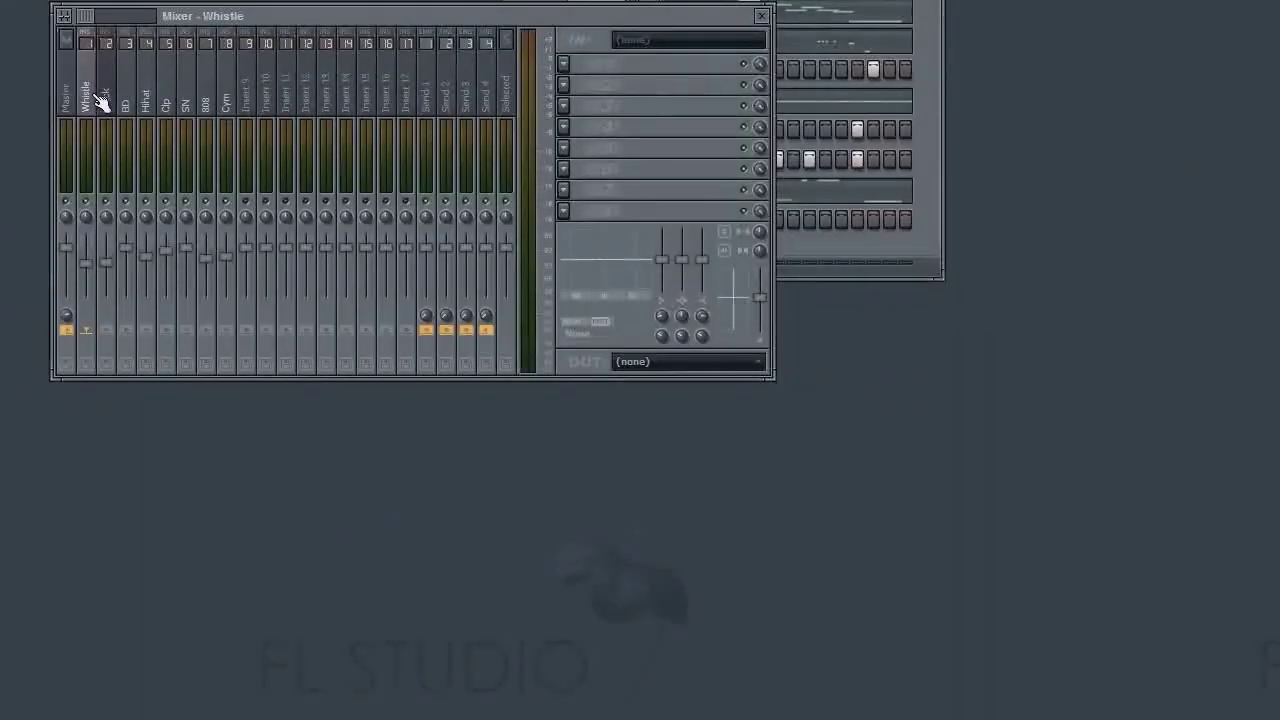